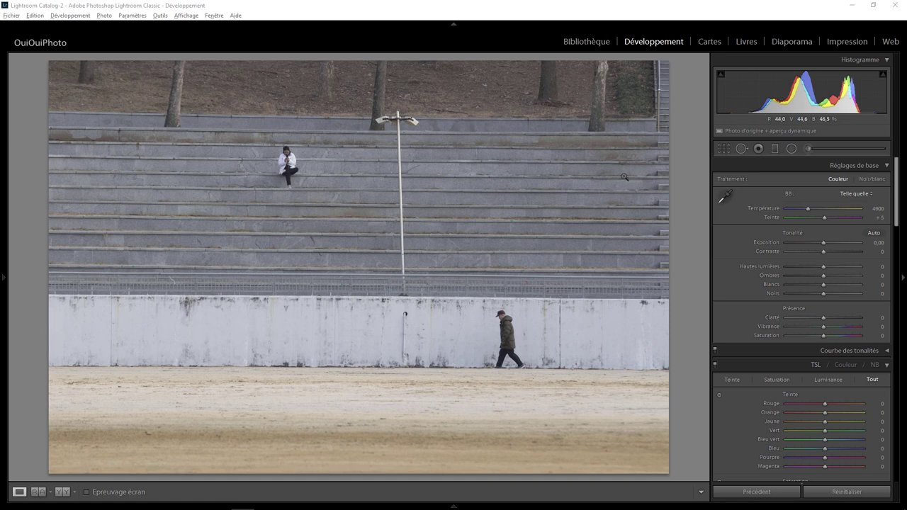
Crop the photo tighter at its original aspect, trimming the left edge and foreground sand
left_click(725, 148)
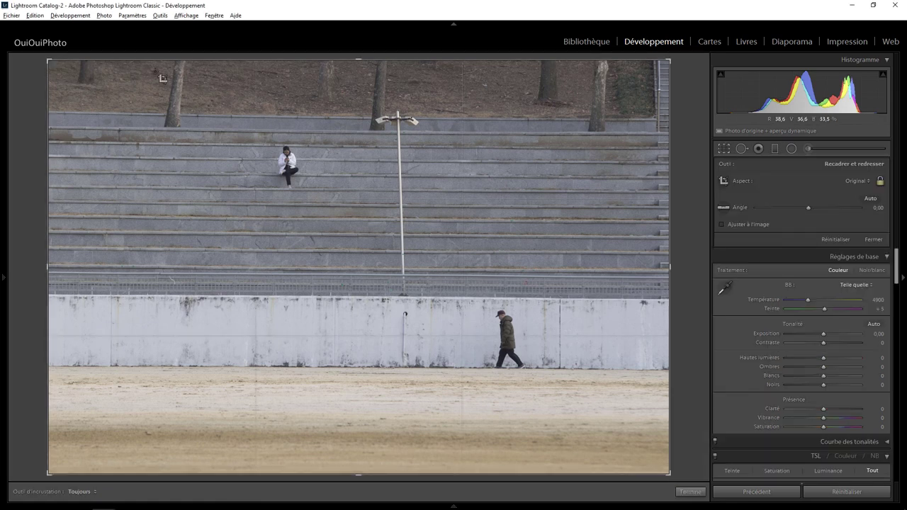
left_click_drag(48, 61, 83, 82)
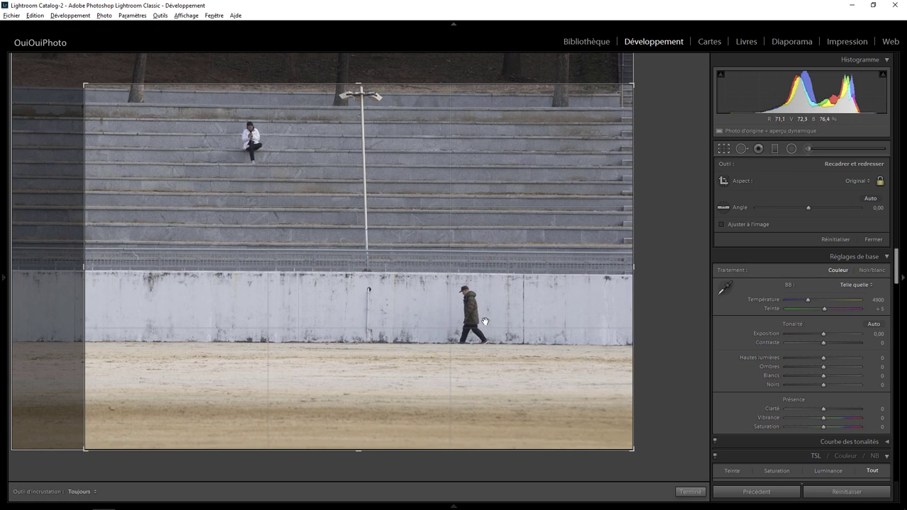
left_click_drag(485, 322, 485, 364)
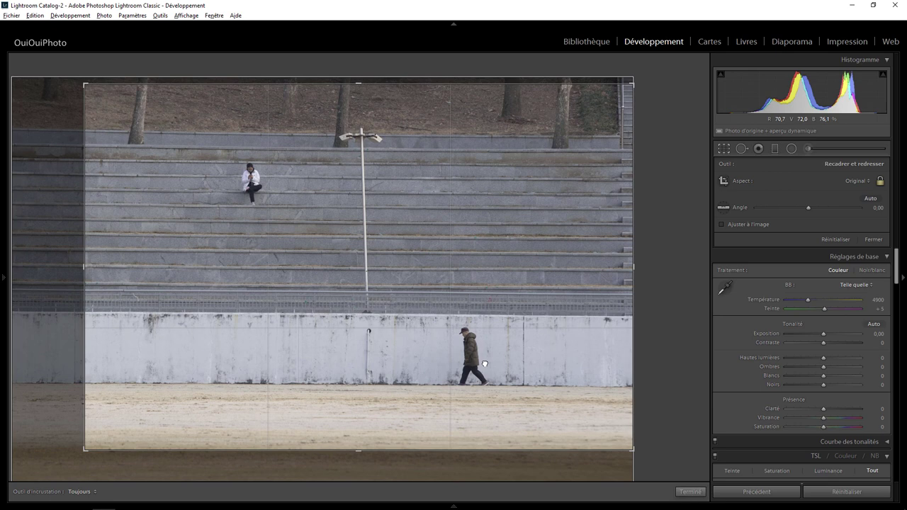
key("Return")
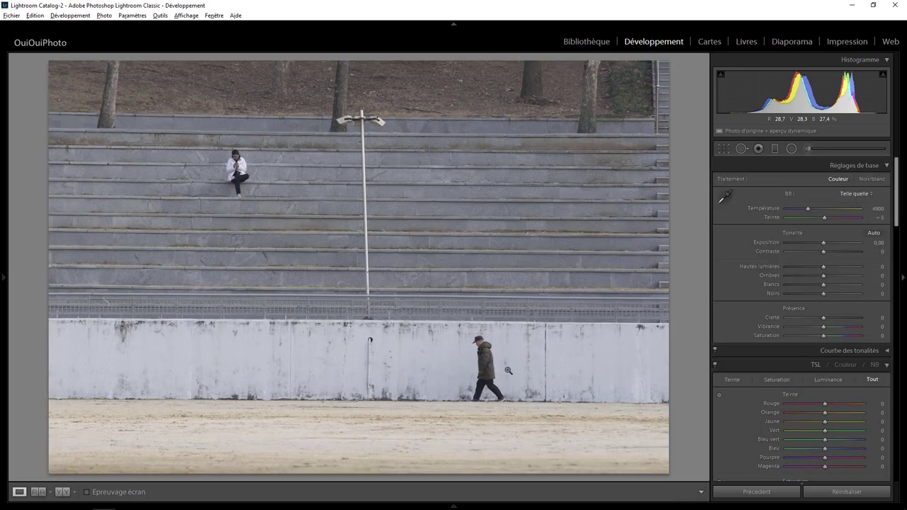
Enable the Tamron lens profile correction in Lens Corrections
left_click_drag(896, 210, 892, 386)
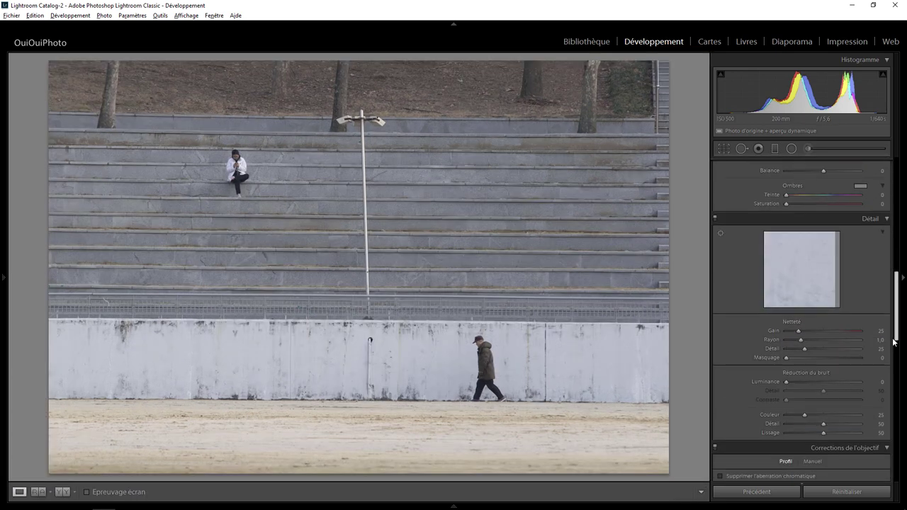
key("shift+t")
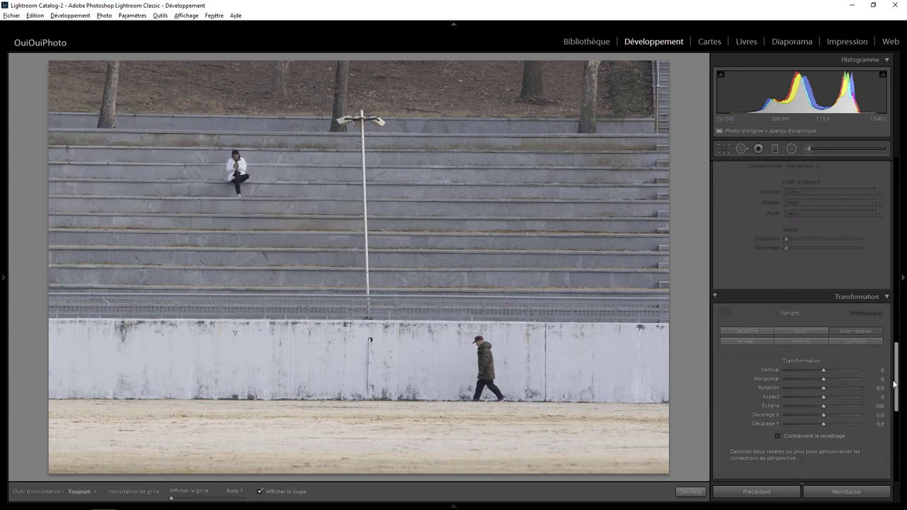
left_click_drag(898, 381, 897, 360)
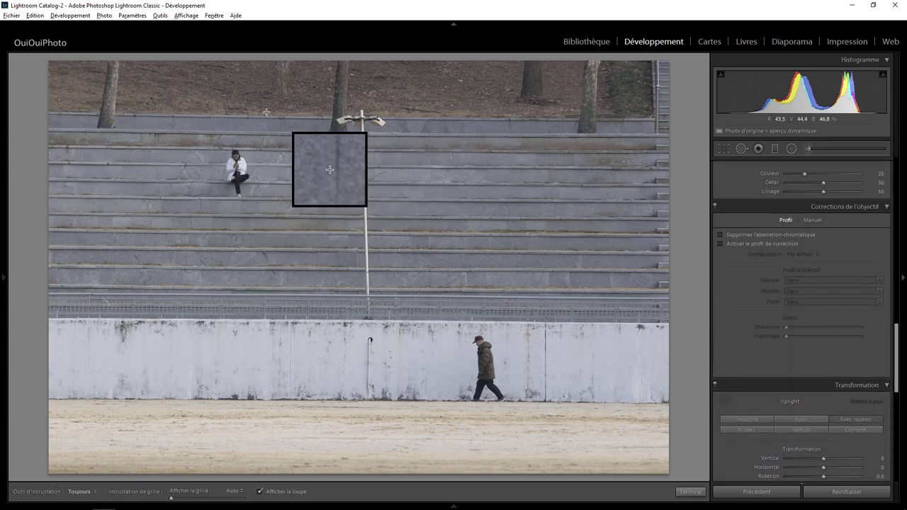
left_click(729, 244)
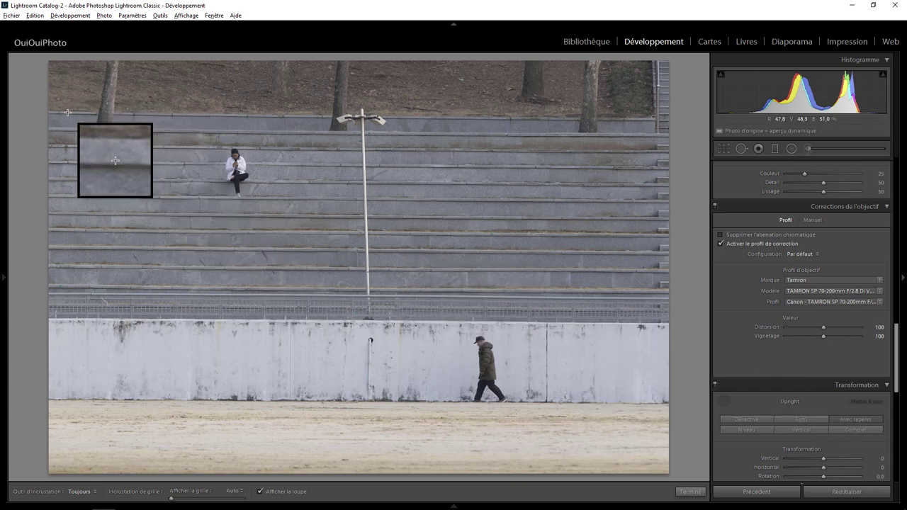
Straighten the photo with Guided Upright guides along the top step and the wall base
left_click_drag(68, 111, 728, 117)
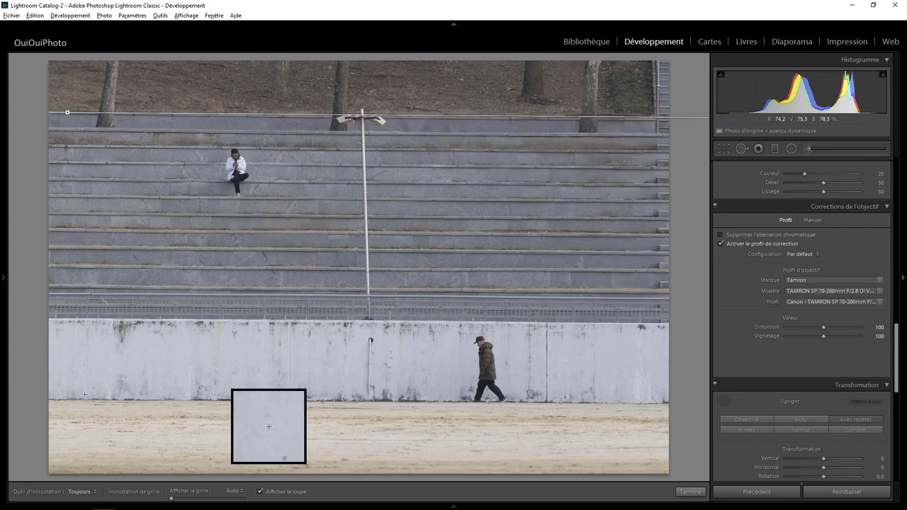
left_click_drag(70, 401, 677, 403)
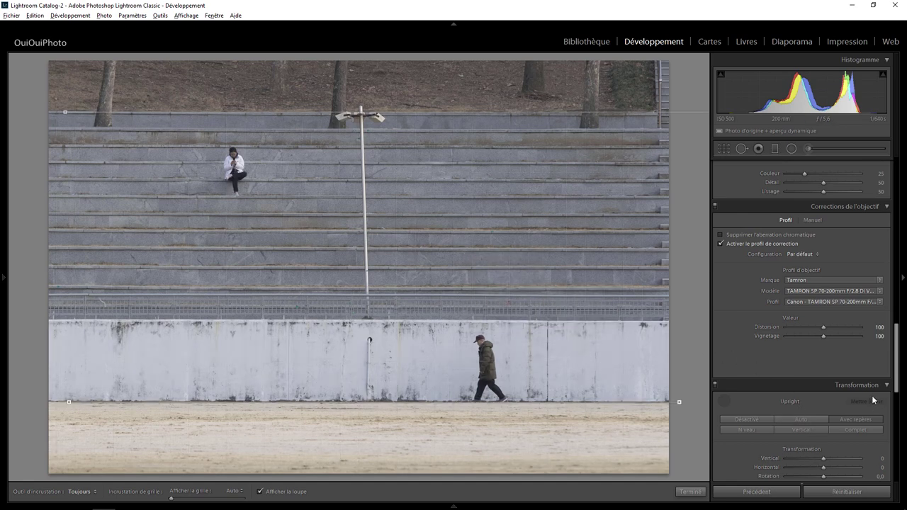
scroll(896, 382, "down", 3)
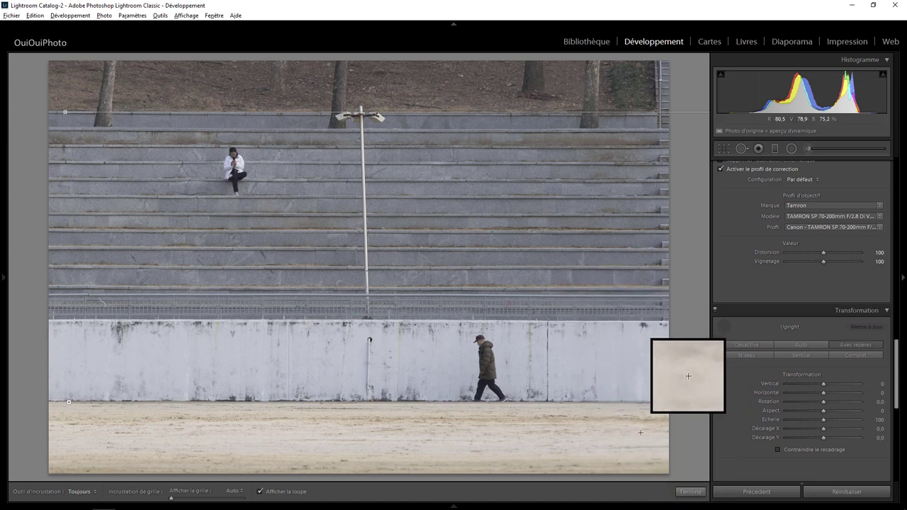
left_click(689, 491)
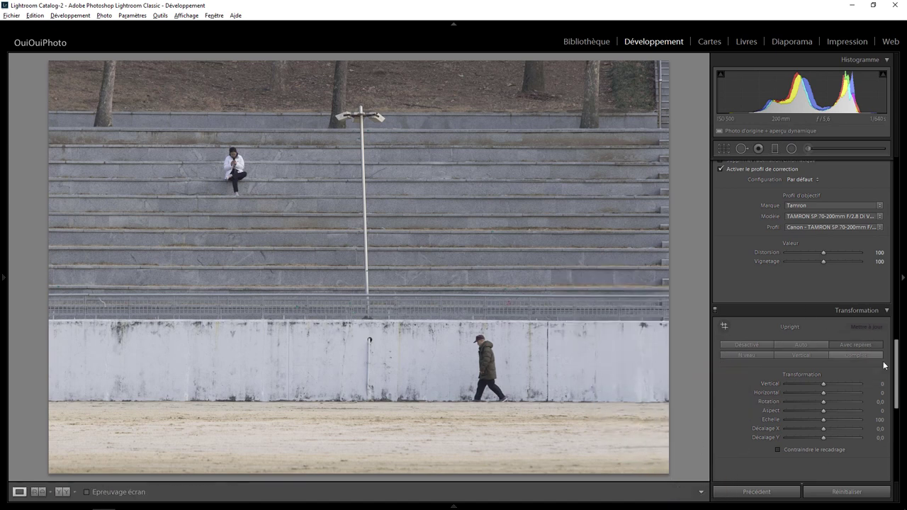
Set Clarity +57, Vibrance +16, Contrast +24 and Whites +31, keeping Highlights at 0
left_click_drag(895, 365, 896, 142)
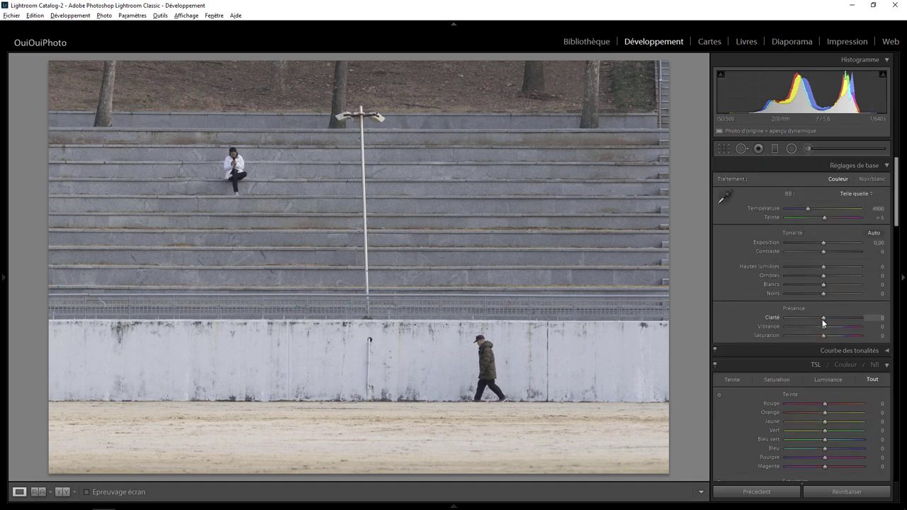
left_click_drag(824, 319, 844, 318)
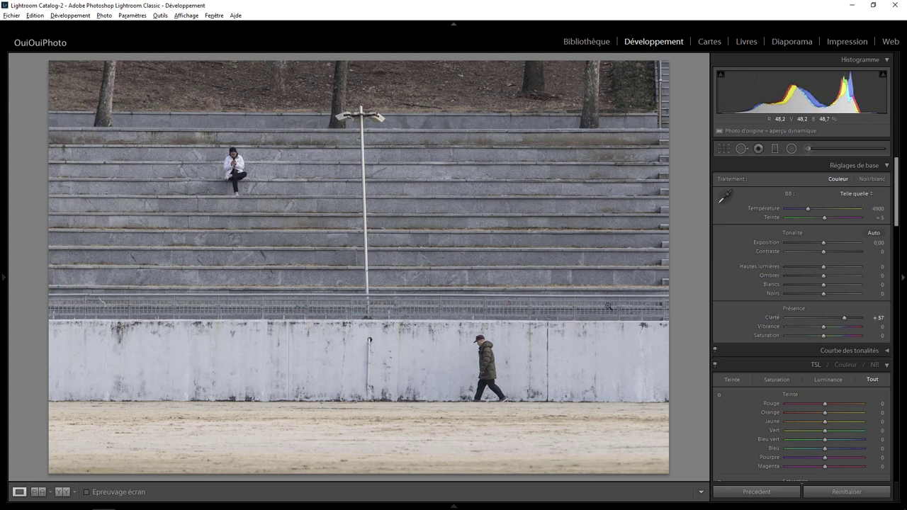
left_click_drag(823, 327, 830, 326)
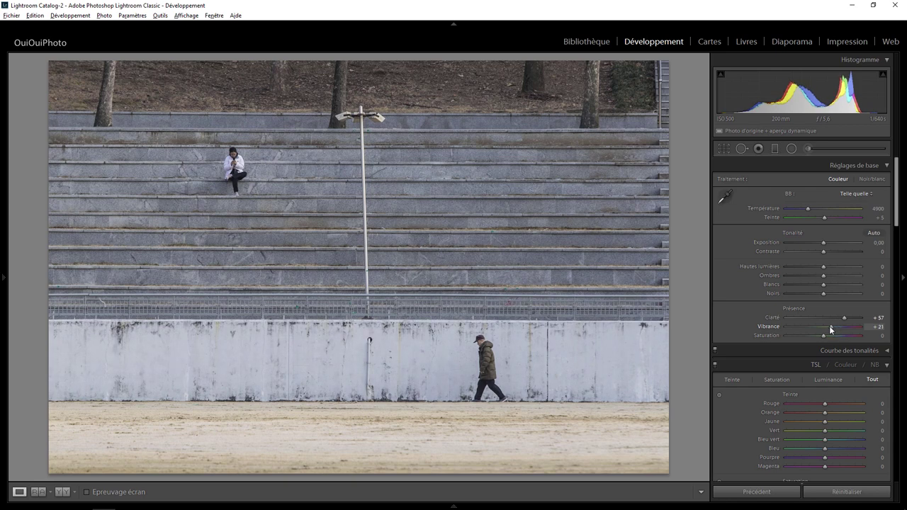
double_click(823, 285, "shift")
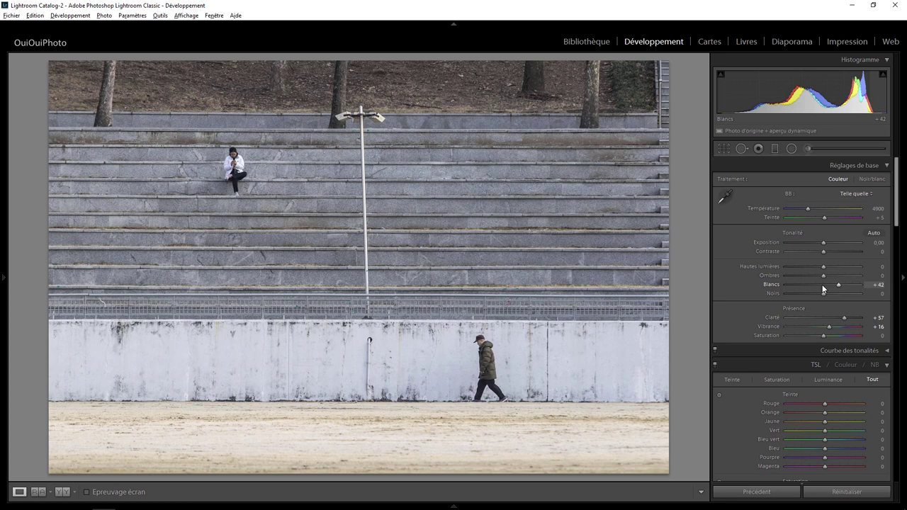
left_click_drag(826, 251, 834, 253)
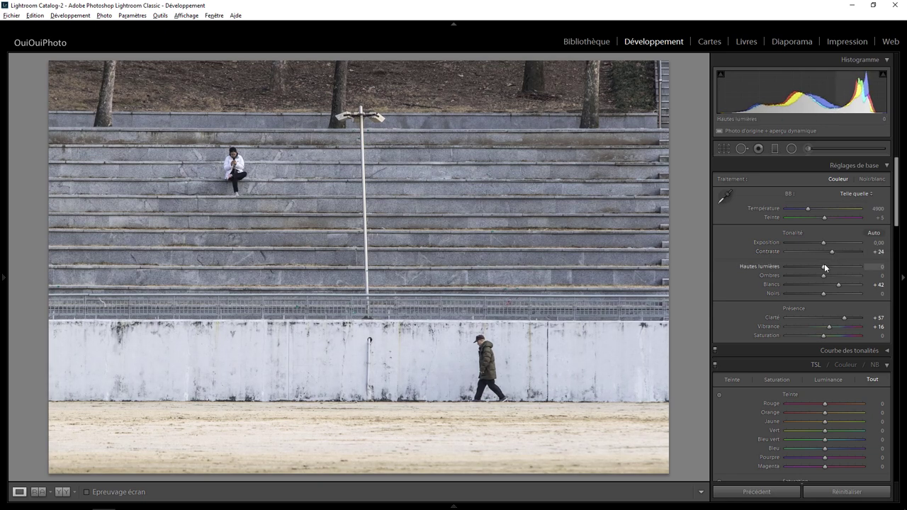
left_click_drag(825, 266, 813, 268)
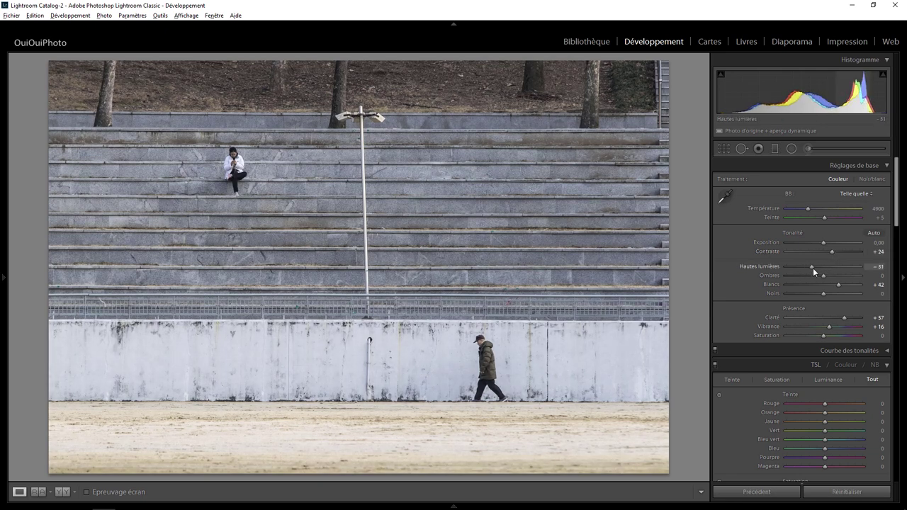
double_click(814, 268)
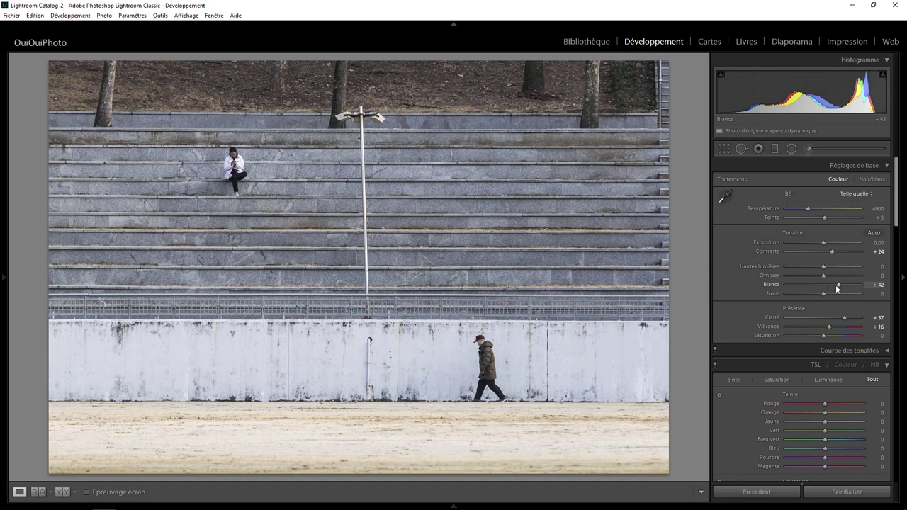
left_click_drag(839, 285, 835, 287)
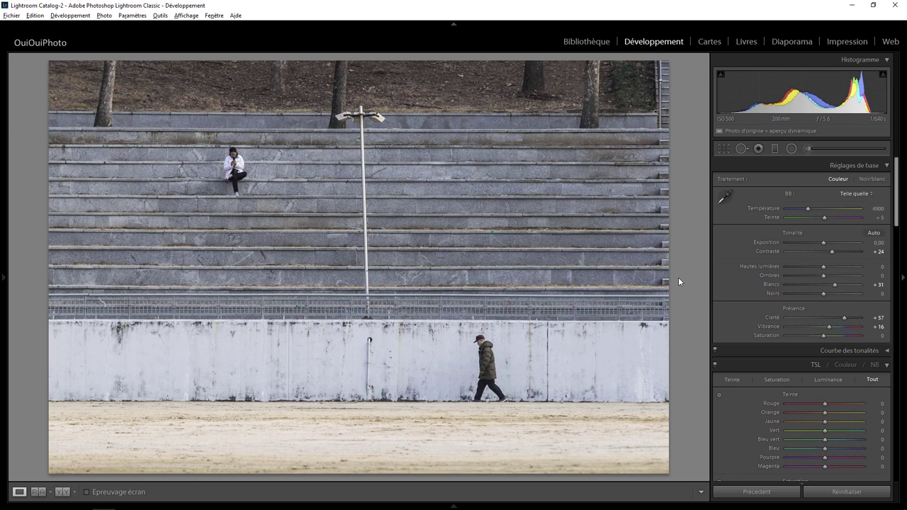
Edit the photo in Photoshop CC 2015.5, opening it as 003A3151-Modifier-2.psd
right_click(441, 209)
mouse_move(518, 291)
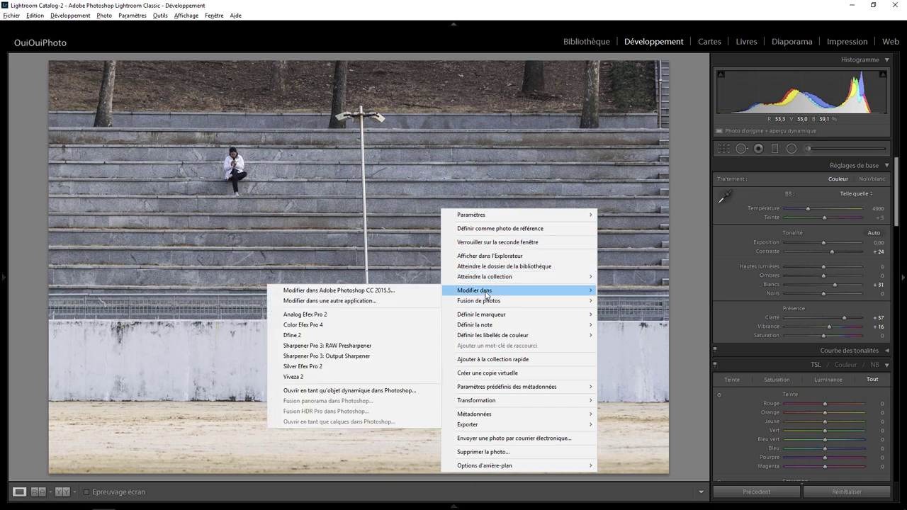
left_click(388, 293)
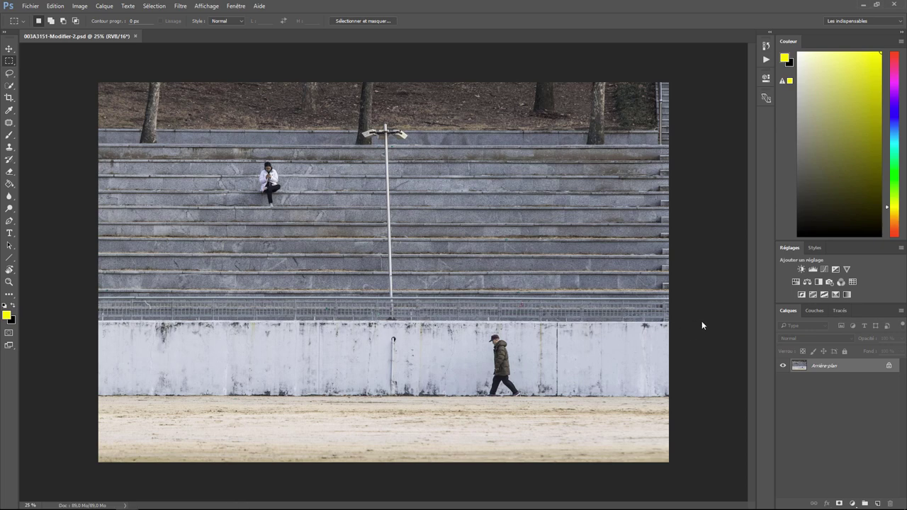
Clone ground texture over the left tree trunk above the stairs
key("ctrl+plus")
key("ctrl+plus")
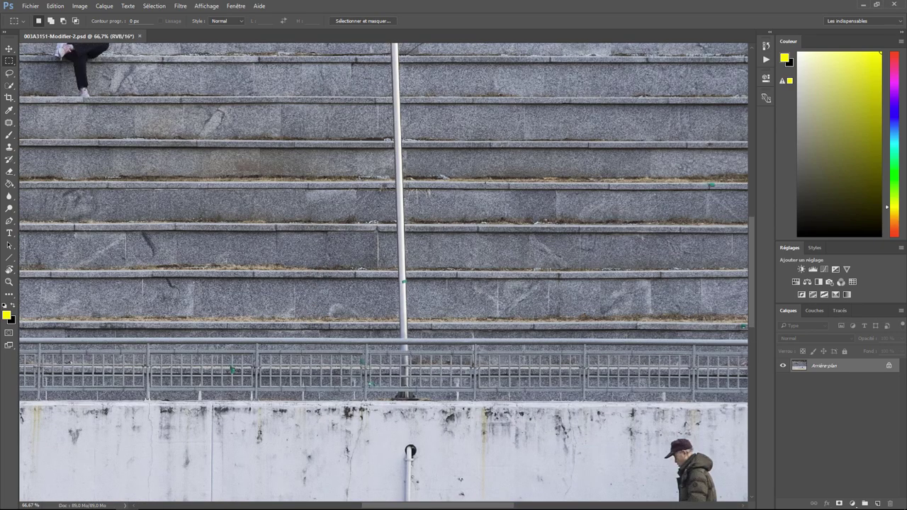
left_click_drag(482, 111, 419, 276)
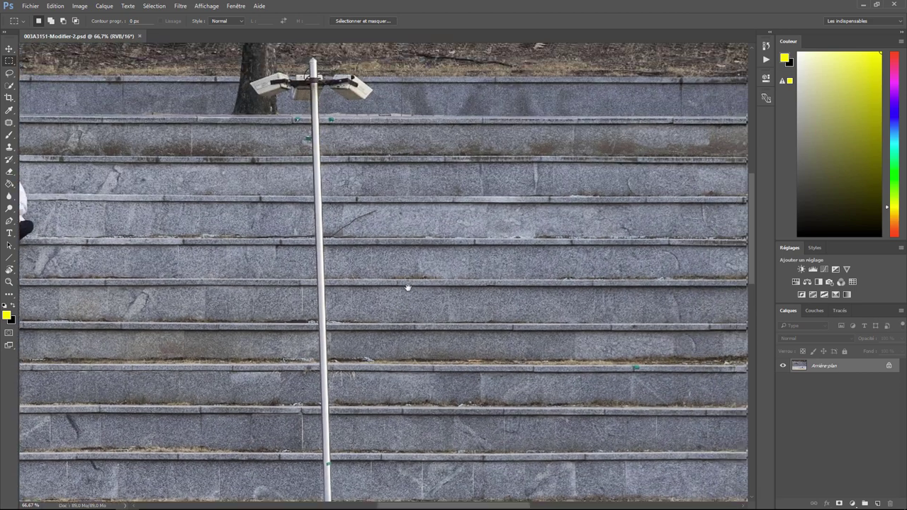
mouse_move(576, 153)
left_mouse_down()
mouse_move(433, 259)
mouse_move(476, 307)
left_mouse_up()
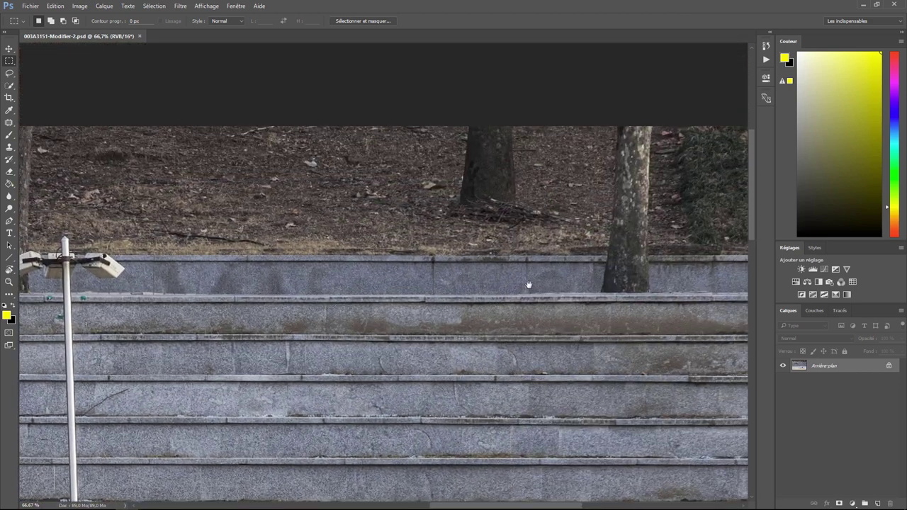
mouse_move(529, 286)
left_mouse_down()
mouse_move(317, 300)
mouse_move(333, 298)
left_mouse_up()
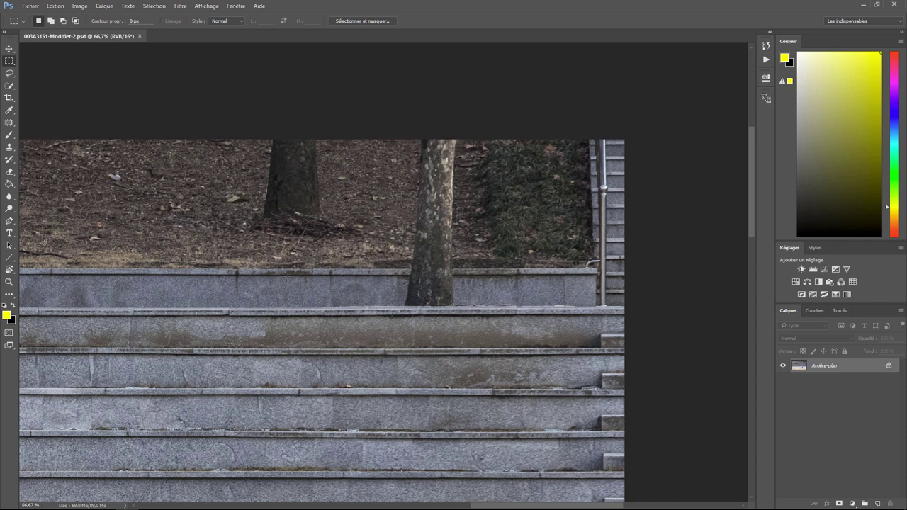
left_click(11, 147)
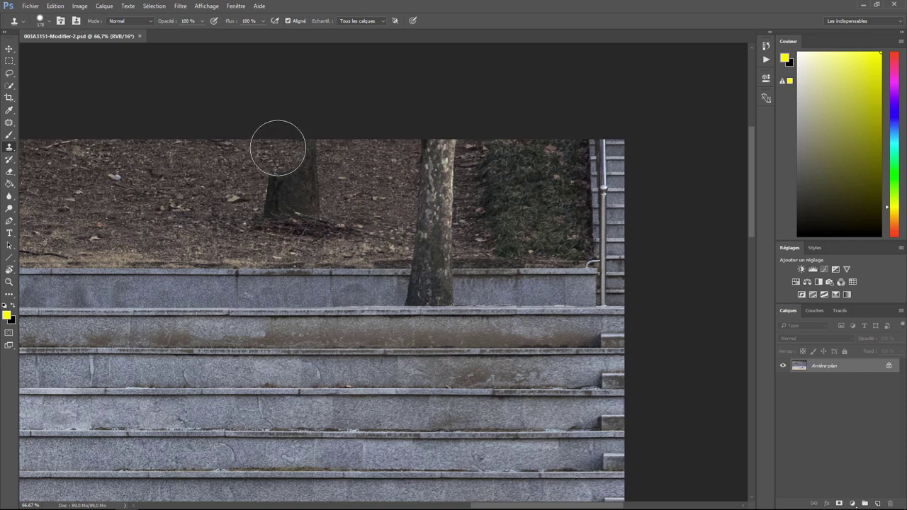
mouse_move(277, 146)
left_mouse_down()
mouse_move(276, 204)
mouse_move(318, 217)
mouse_move(308, 156)
mouse_move(330, 162)
mouse_move(397, 236)
left_mouse_up()
Clone stone and dirt over the right tree's base and trunk
mouse_move(210, 186)
left_mouse_down()
mouse_move(370, 170)
mouse_move(215, 181)
left_mouse_up()
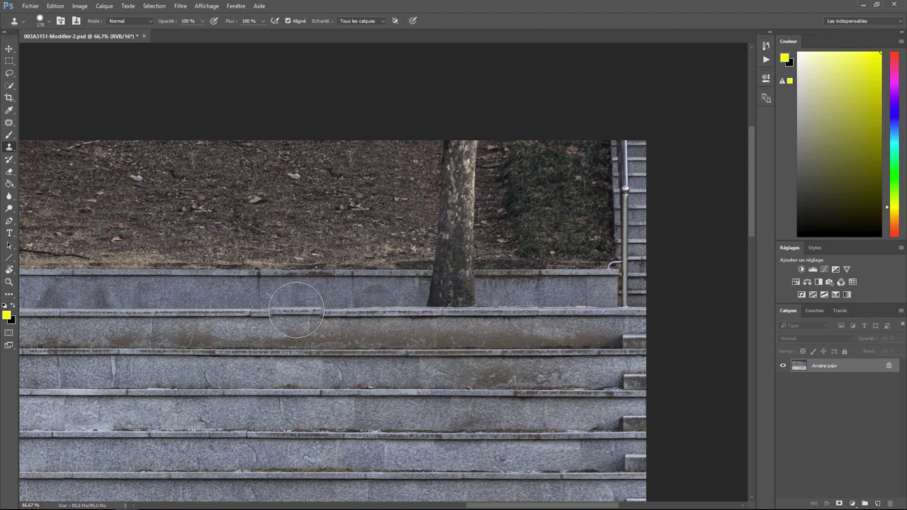
left_click(299, 315)
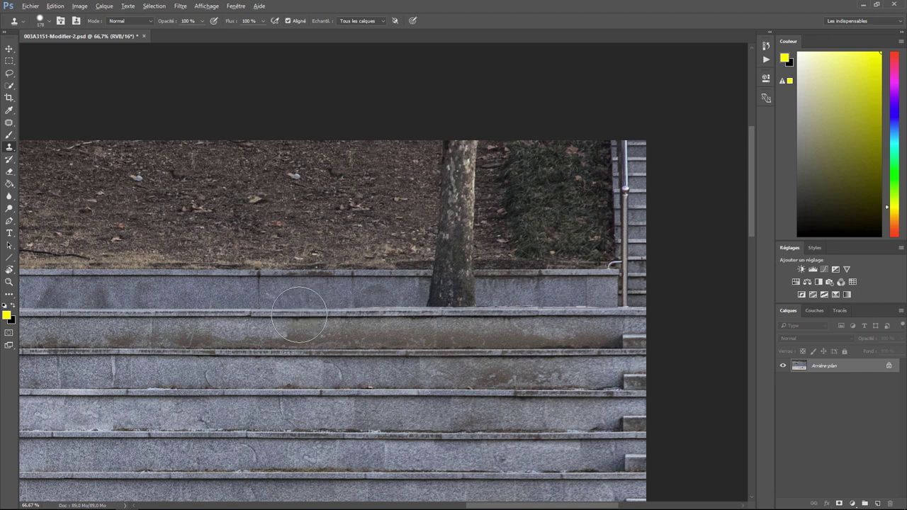
mouse_move(405, 304)
left_mouse_down()
mouse_move(456, 314)
mouse_move(450, 318)
mouse_move(457, 310)
mouse_move(445, 307)
mouse_move(468, 307)
left_mouse_up()
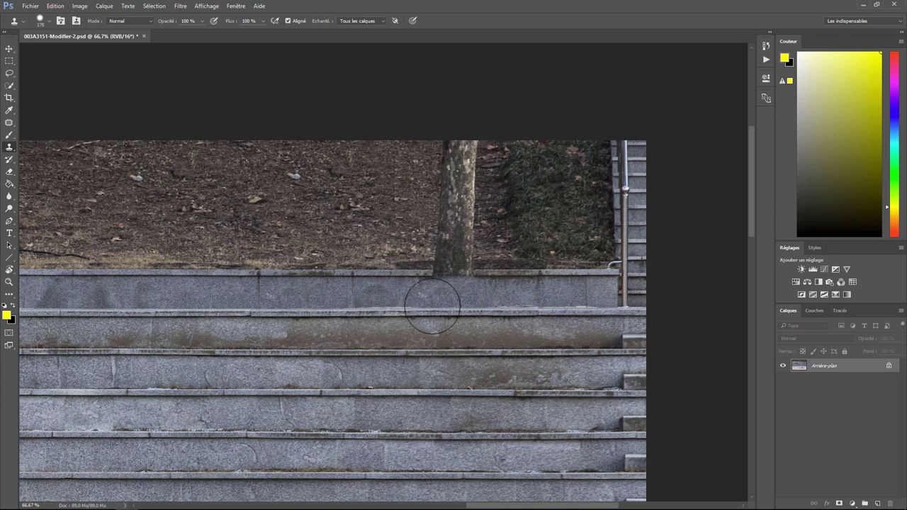
left_click(324, 272, "alt")
left_click_drag(424, 262, 455, 272)
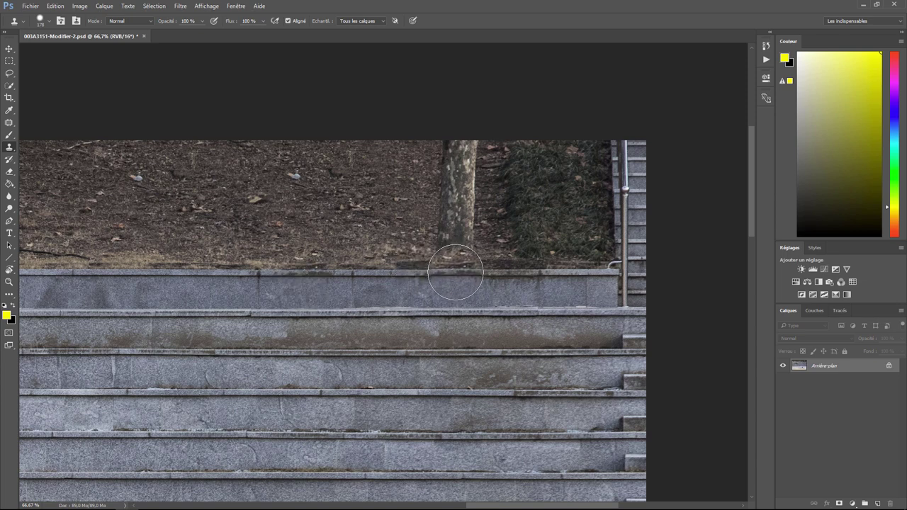
left_click_drag(456, 272, 462, 146)
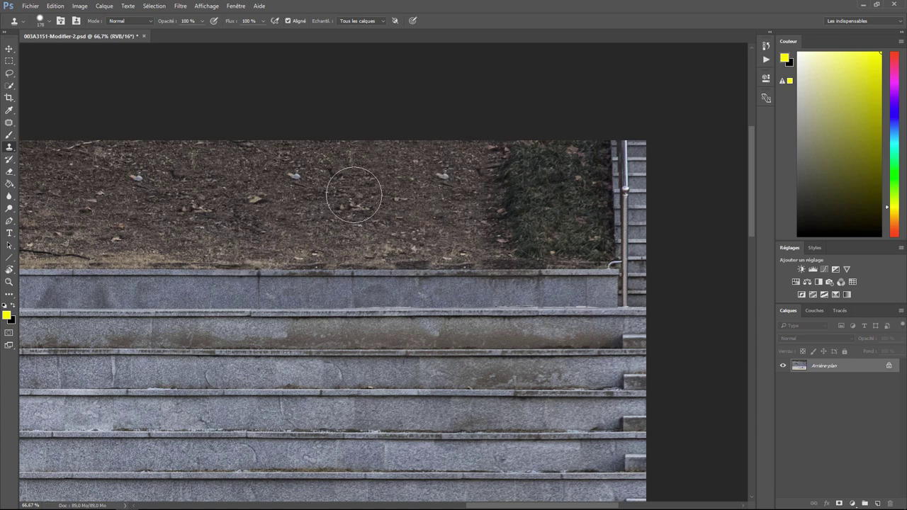
Paint dirt over the grass patch and clone away the railing
mouse_move(416, 162)
left_mouse_down()
mouse_move(490, 149)
mouse_move(662, 152)
left_mouse_up()
left_click_drag(488, 182, 707, 194)
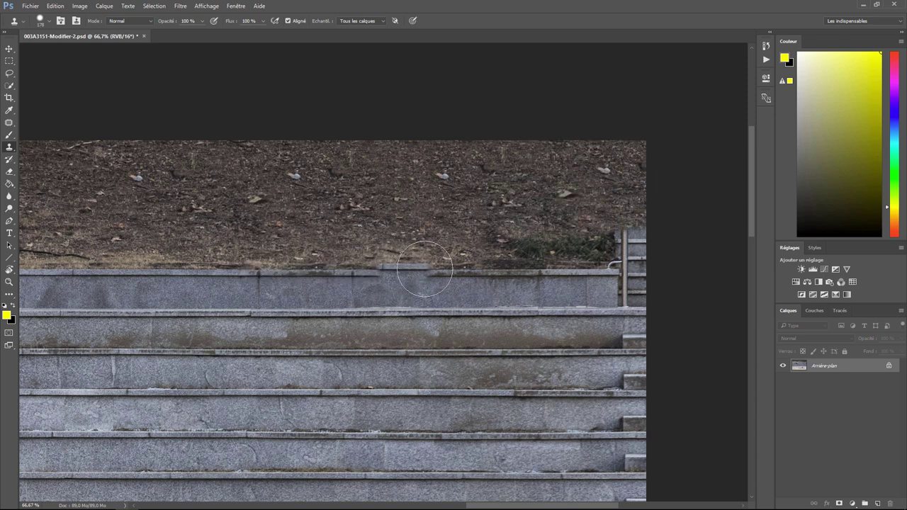
mouse_move(560, 280)
left_mouse_down()
mouse_move(577, 283)
mouse_move(585, 273)
left_mouse_up()
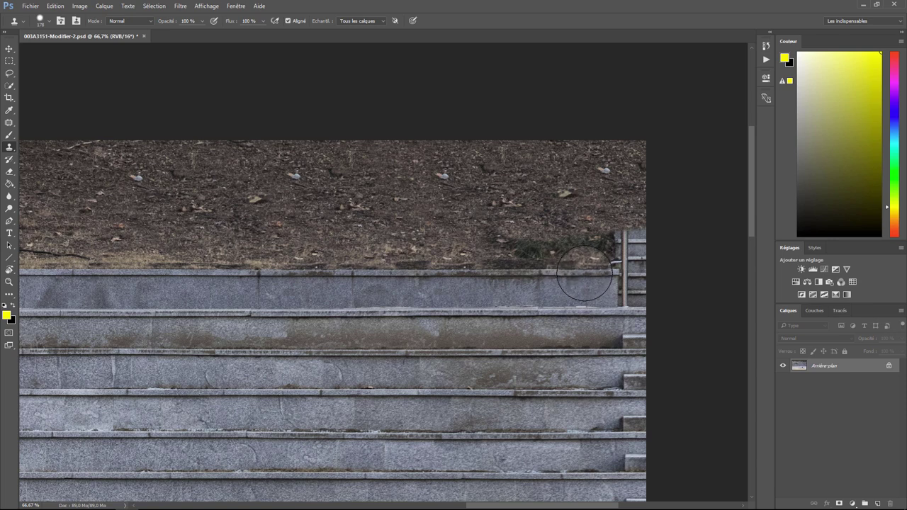
mouse_move(585, 273)
left_mouse_down()
mouse_move(624, 269)
mouse_move(627, 237)
mouse_move(477, 229)
mouse_move(588, 227)
mouse_move(496, 247)
mouse_move(511, 241)
left_mouse_up()
left_click_drag(560, 220, 578, 212)
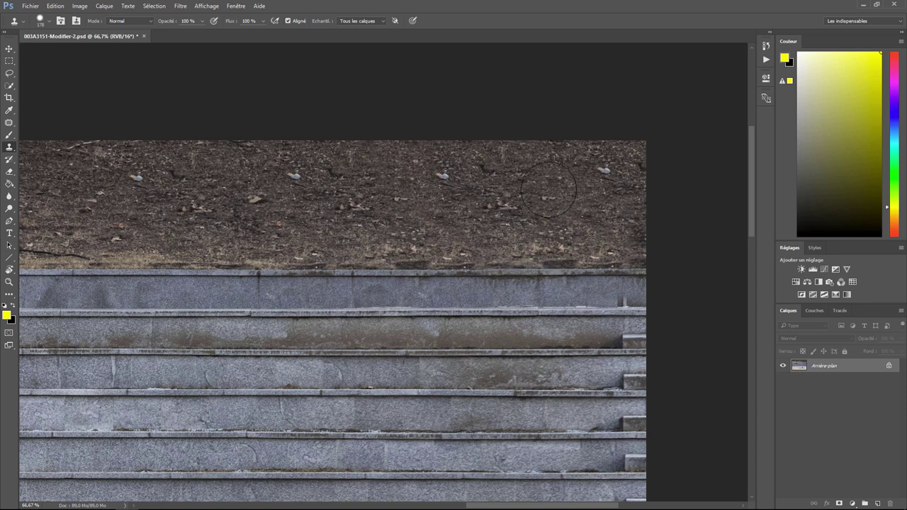
Remove the post marks on the wall and the first right-edge step block
left_click(487, 310, "alt")
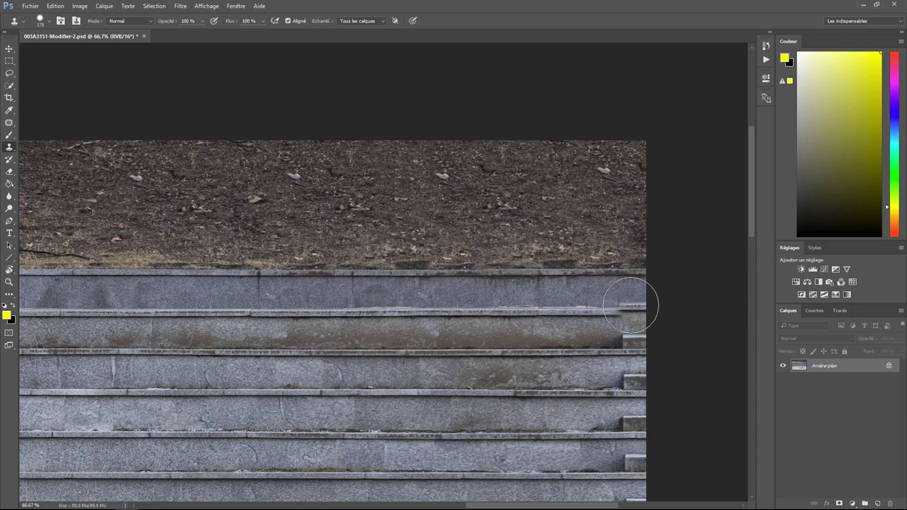
mouse_move(608, 311)
left_mouse_down()
mouse_move(620, 306)
mouse_move(608, 305)
left_mouse_up()
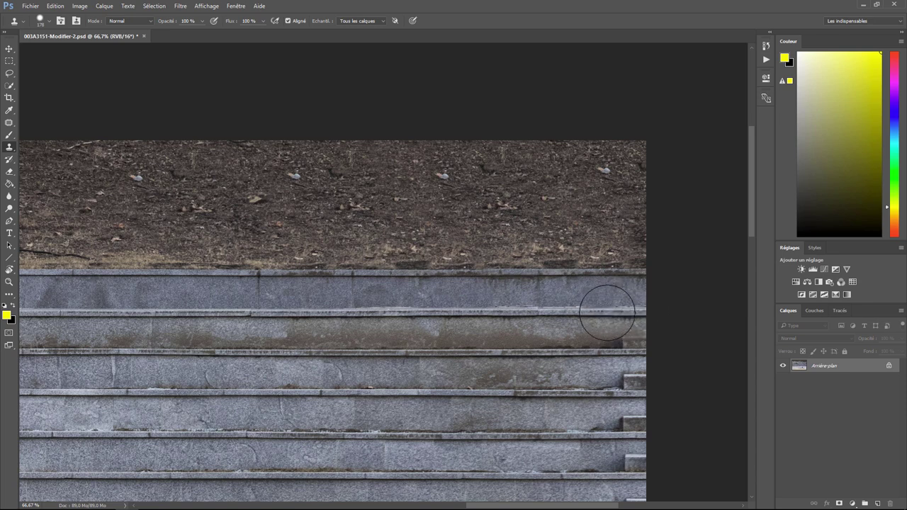
left_click(564, 355, "alt")
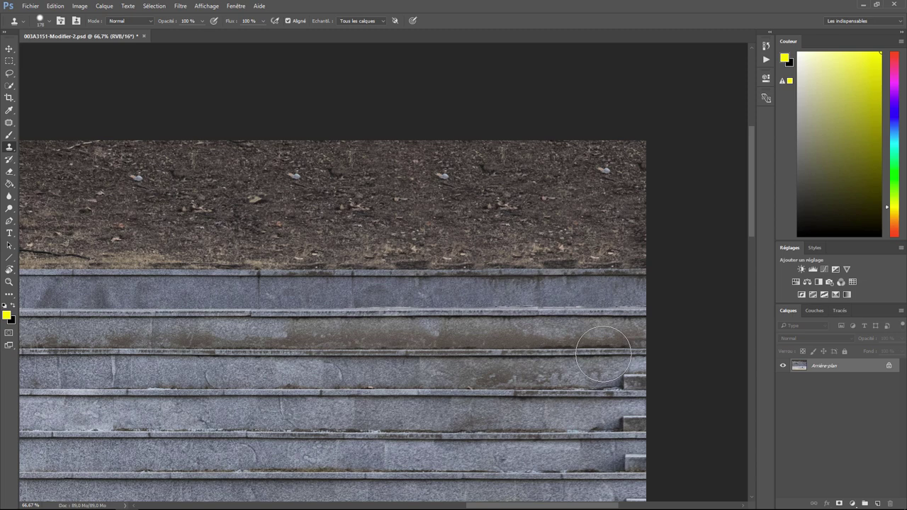
left_click(603, 354)
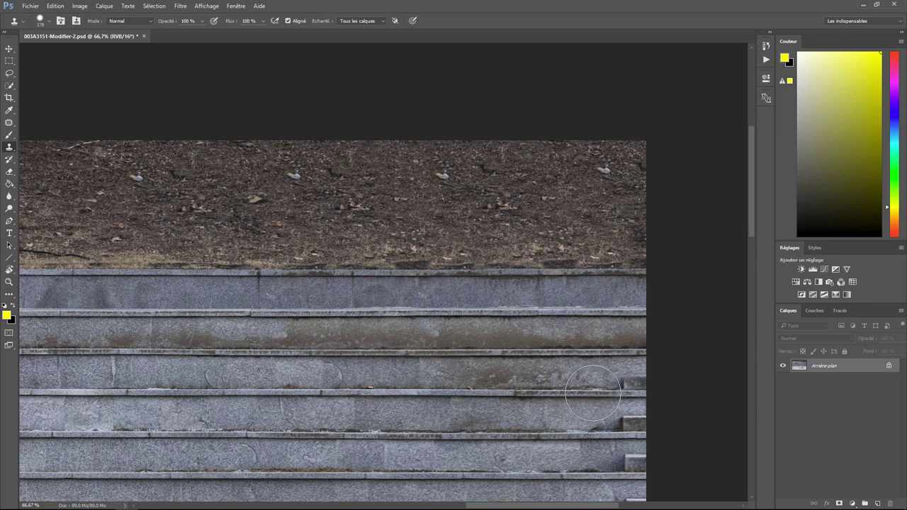
left_click_drag(593, 394, 562, 395)
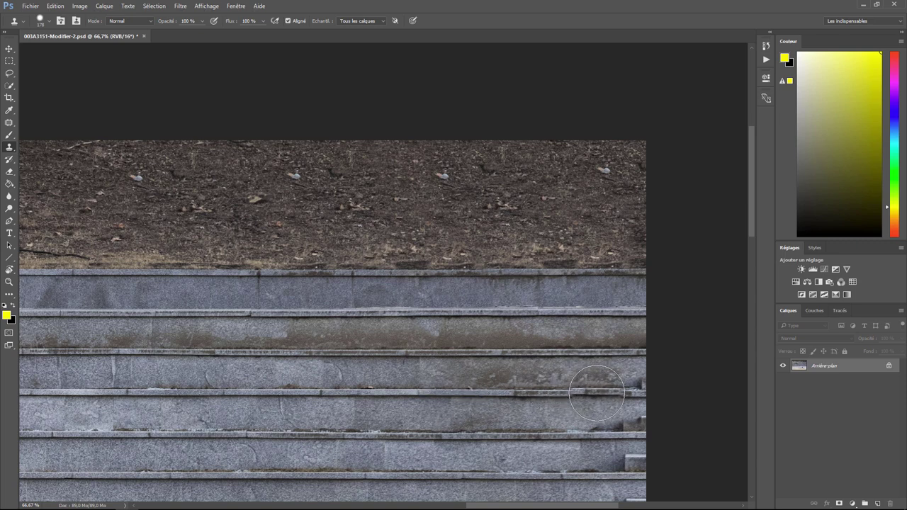
mouse_move(594, 394)
left_mouse_down()
mouse_move(619, 391)
mouse_move(569, 393)
mouse_move(528, 219)
left_mouse_up()
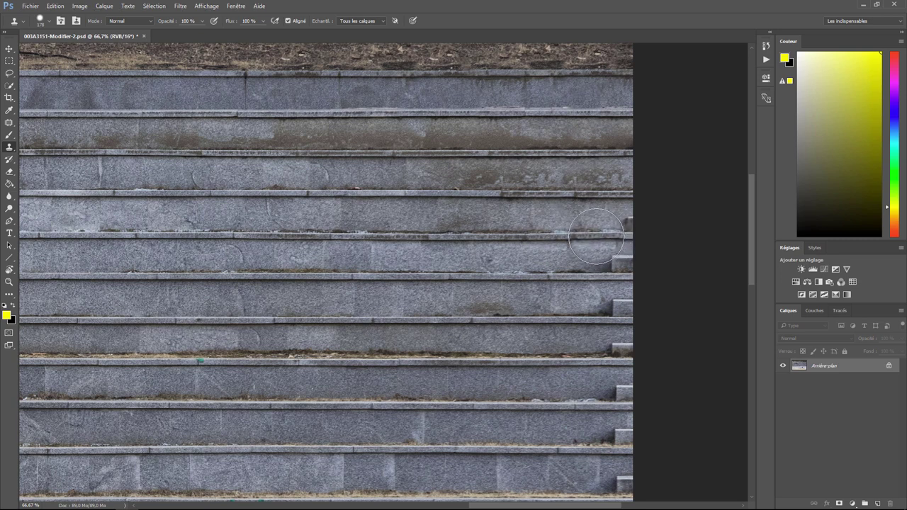
Cover the right-edge ledge and step blocks with stone texture
left_click(597, 237)
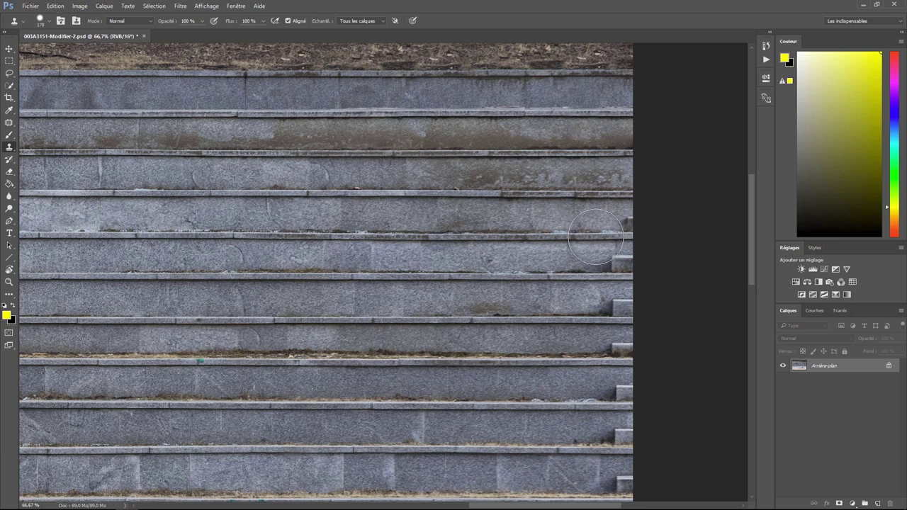
left_click(596, 237)
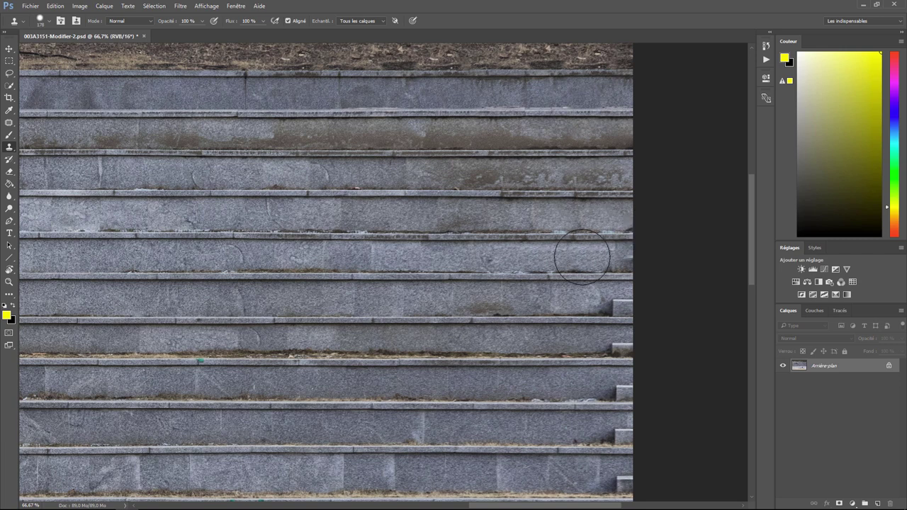
left_click_drag(577, 253, 623, 267)
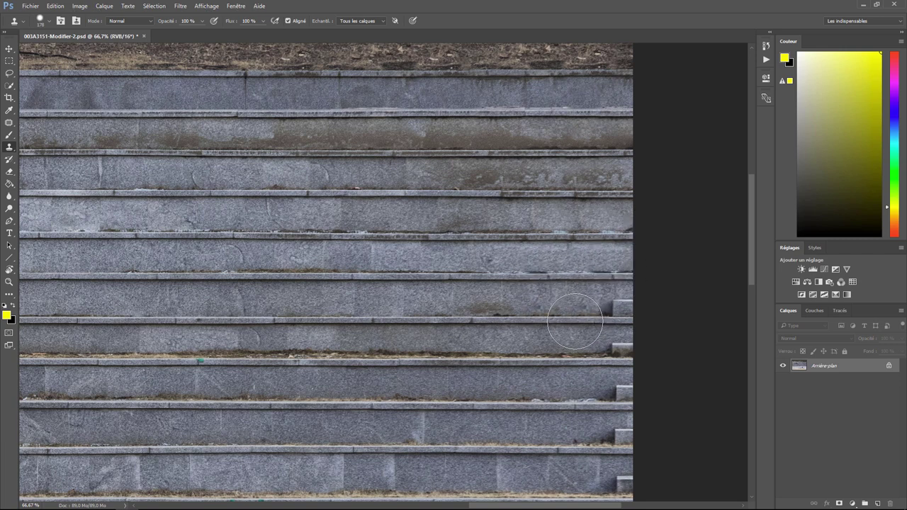
left_click_drag(573, 314, 617, 309)
left_click_drag(573, 361, 618, 348)
left_click(519, 403, "alt")
left_click_drag(596, 403, 623, 408)
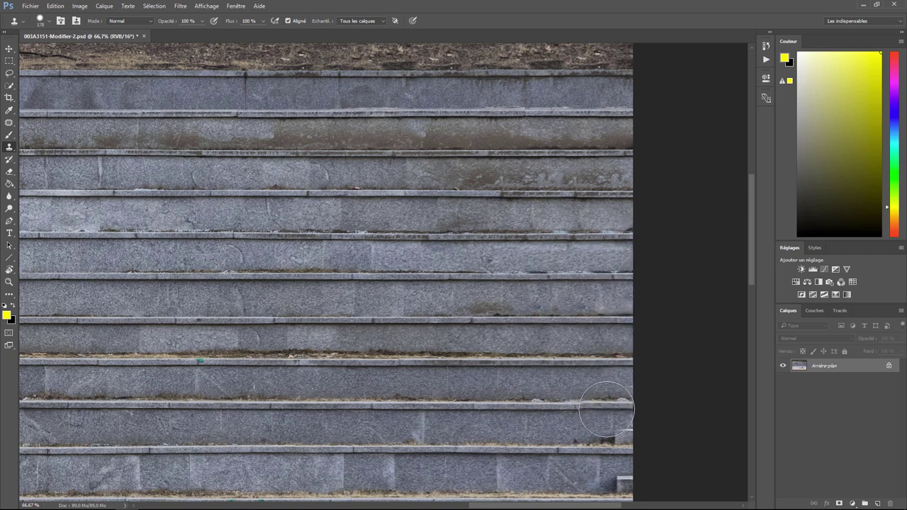
Retouch the stone on the lower right-edge steps
scroll(623, 409, "down", 5)
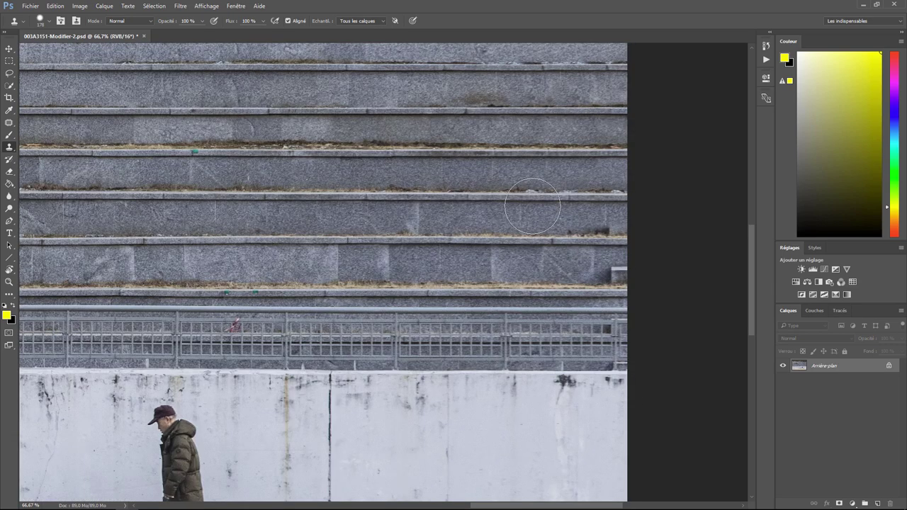
left_click(520, 274, "alt")
left_click_drag(602, 273, 606, 292)
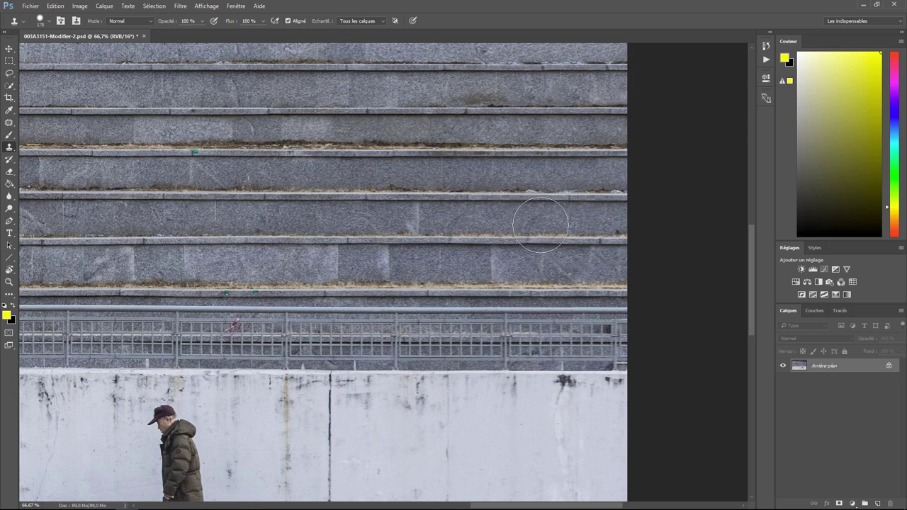
left_click_drag(566, 250, 575, 258)
left_click_drag(553, 205, 547, 293)
scroll(546, 292, "up", 3)
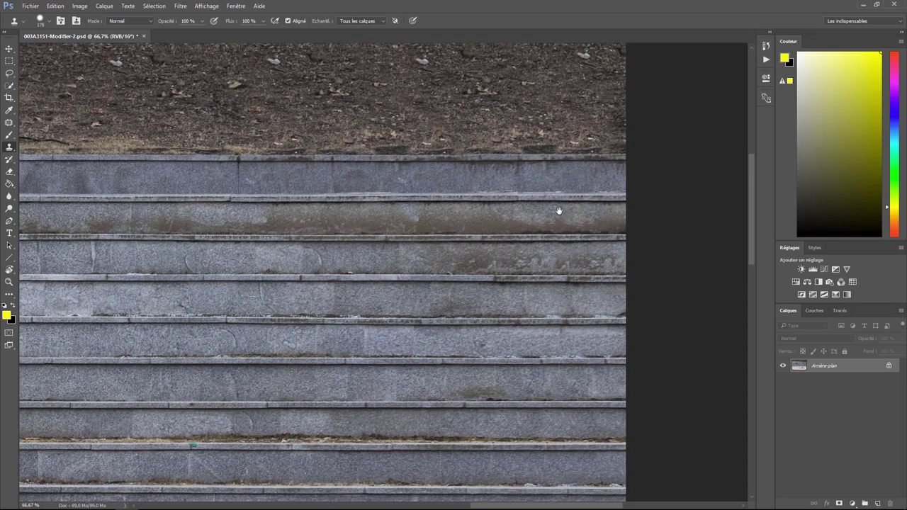
Paint dirt over the middle tree trunk on the slope above the seated woman
scroll(560, 255, "up", 2)
left_click_drag(297, 166, 530, 206)
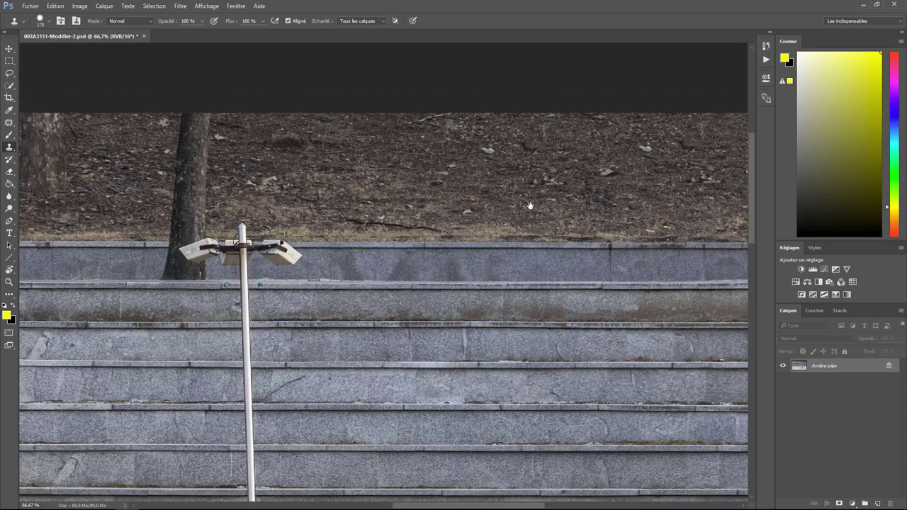
left_click_drag(356, 197, 558, 211)
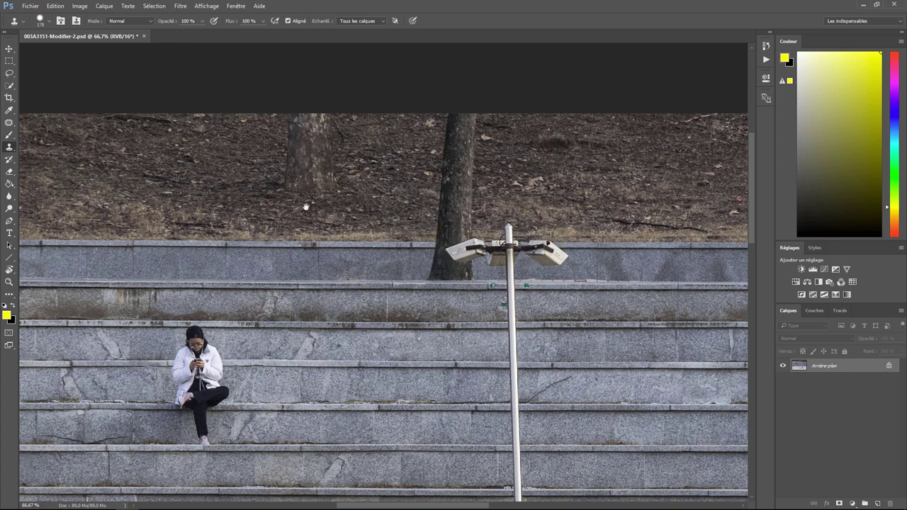
left_click_drag(307, 207, 430, 235)
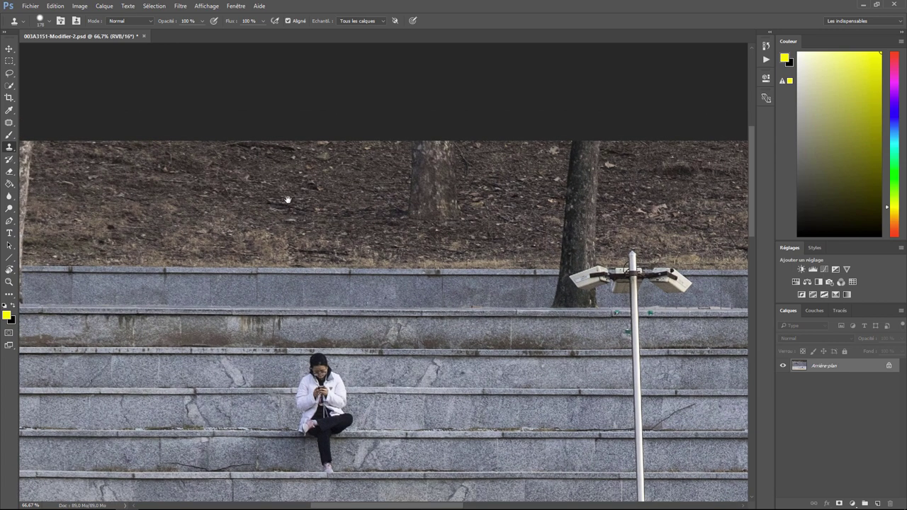
left_click_drag(416, 202, 497, 196)
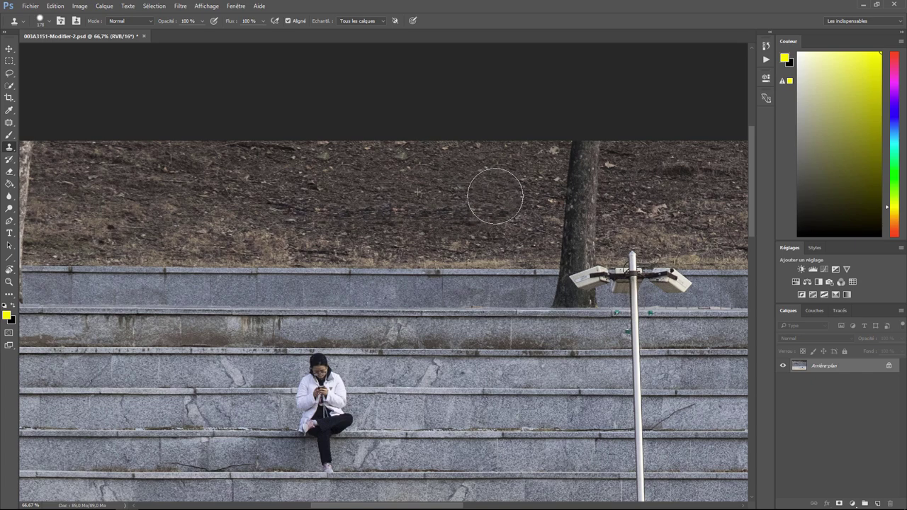
Clone out the left tree trunk and blend the slope, undoing one misplaced stroke
left_click_drag(257, 197, 288, 216)
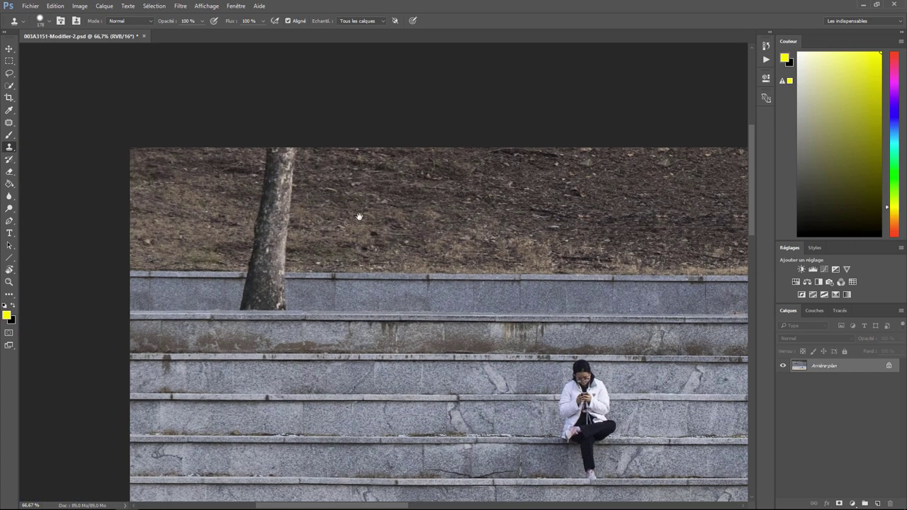
left_click_drag(359, 216, 397, 208)
left_click_drag(399, 260, 400, 267)
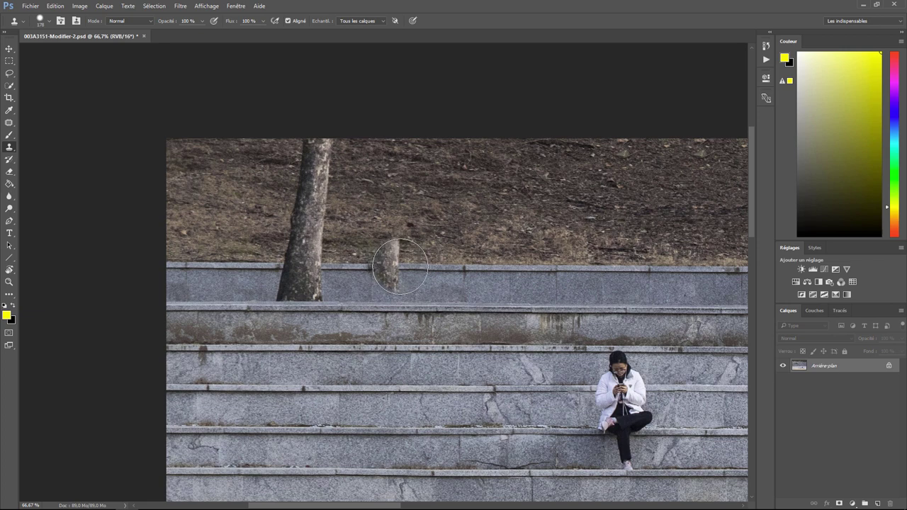
key("ctrl+z")
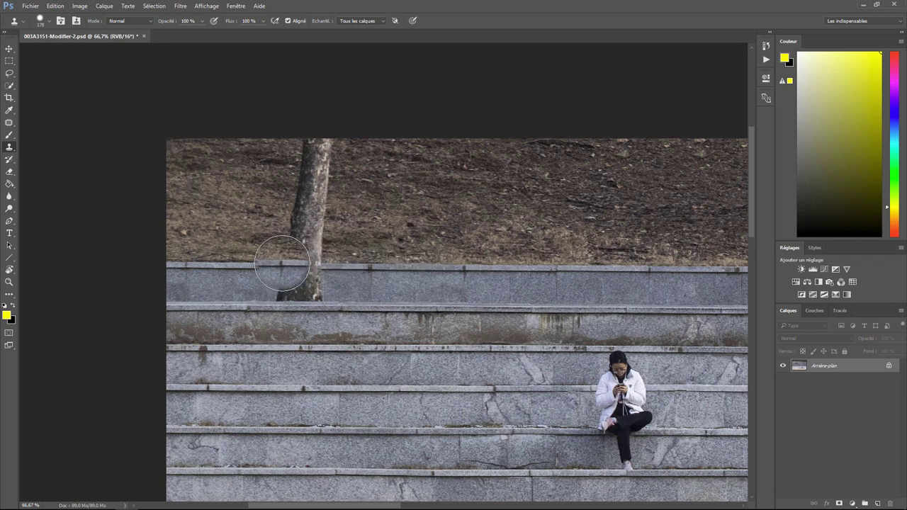
left_click_drag(280, 267, 320, 148)
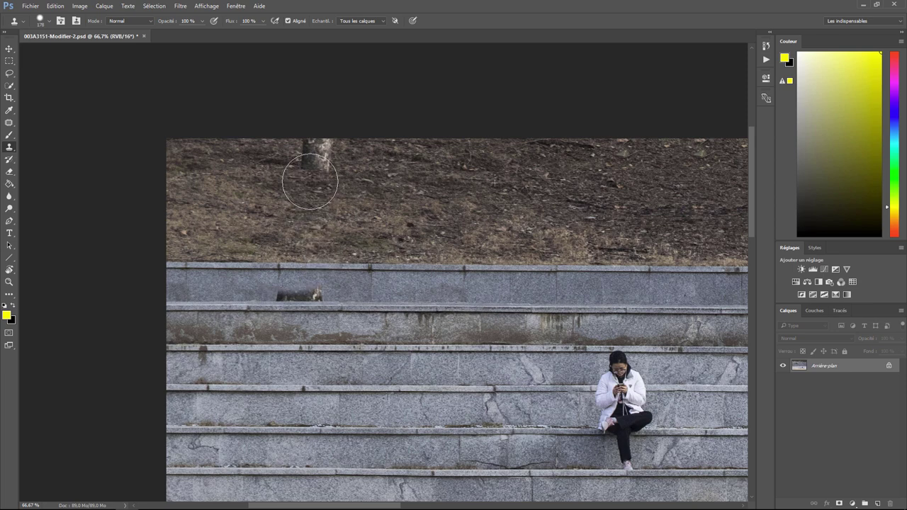
left_click_drag(312, 195, 273, 202)
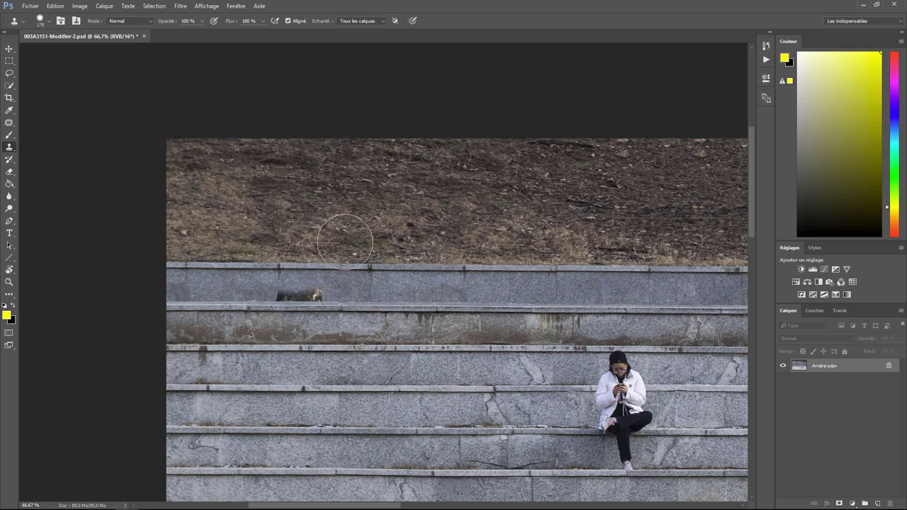
Clone clean wall texture over the dark remnant on the wall
left_click(406, 308, "alt")
left_click_drag(329, 303, 324, 307)
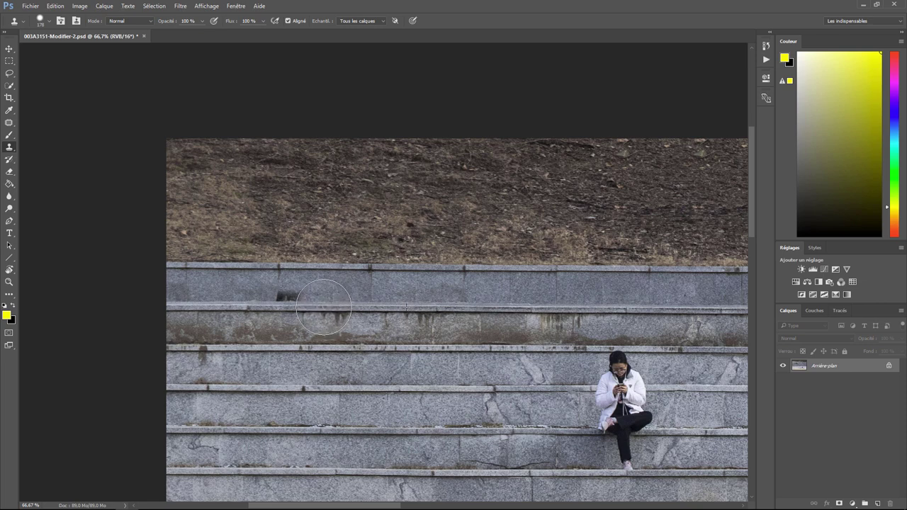
left_click_drag(323, 307, 290, 306)
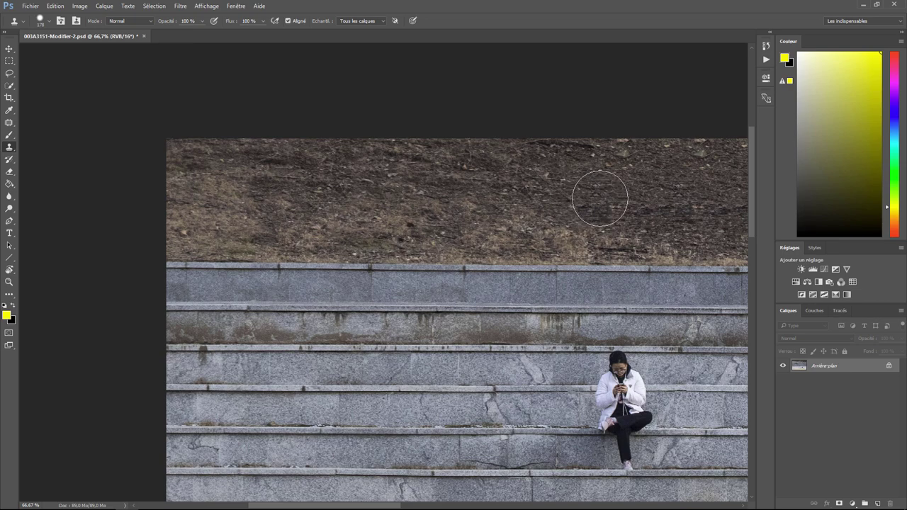
left_click_drag(719, 199, 328, 227)
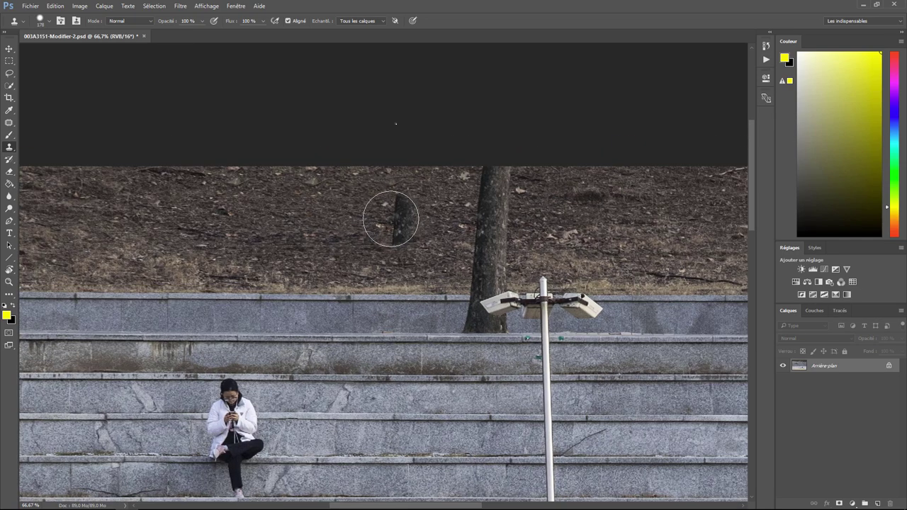
Adjust the brush and clone stone over the tree trunk and left lamp head
right_click(392, 217)
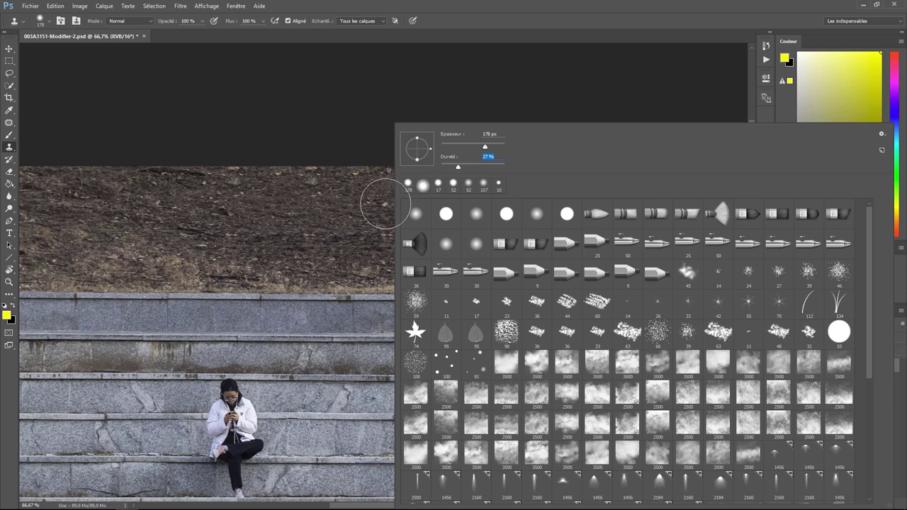
left_click(324, 211)
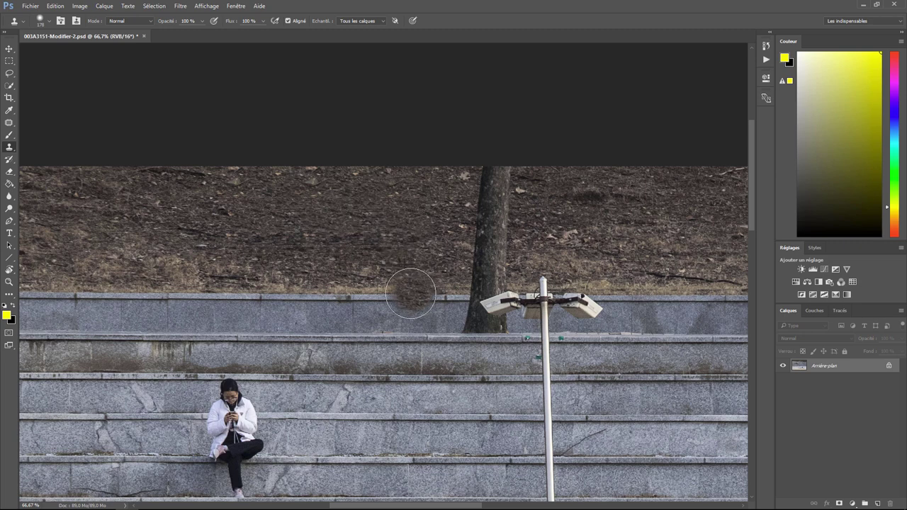
left_click(451, 298)
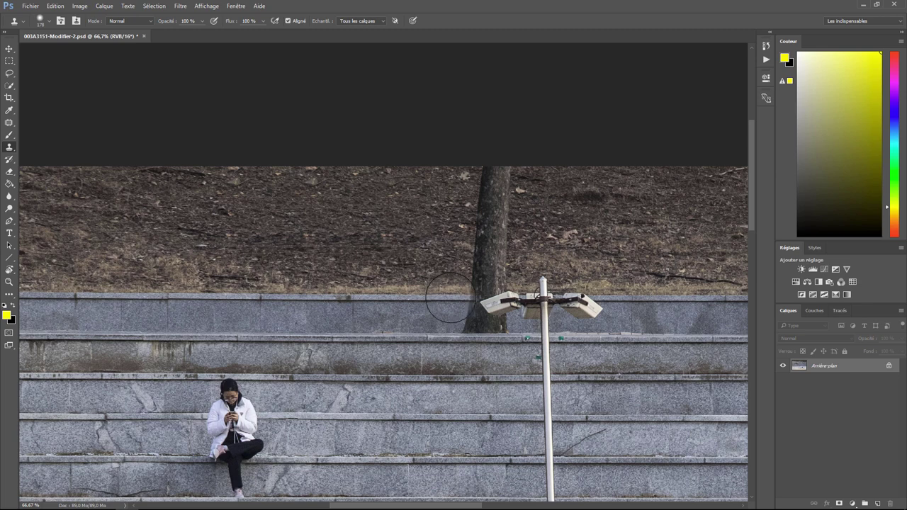
mouse_move(451, 298)
left_mouse_down()
mouse_move(491, 182)
mouse_move(447, 219)
left_mouse_up()
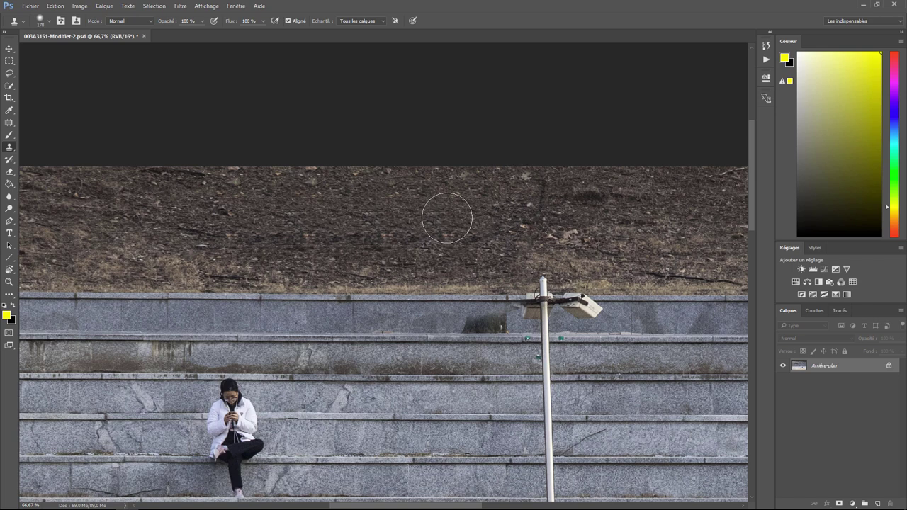
Clone out the trunk's shadow, the lamp post top and its white fixture
left_click(353, 339, "alt")
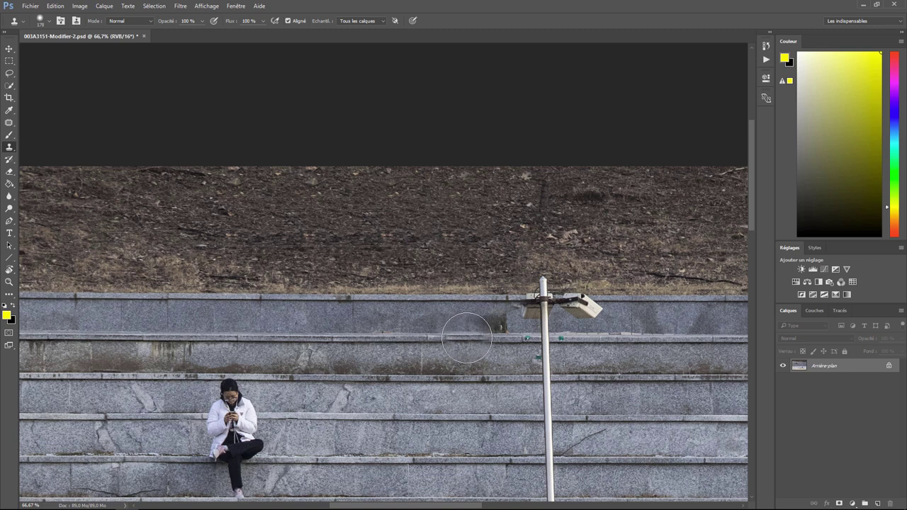
mouse_move(461, 329)
left_mouse_down()
mouse_move(504, 341)
mouse_move(476, 337)
mouse_move(561, 340)
mouse_move(562, 330)
left_mouse_up()
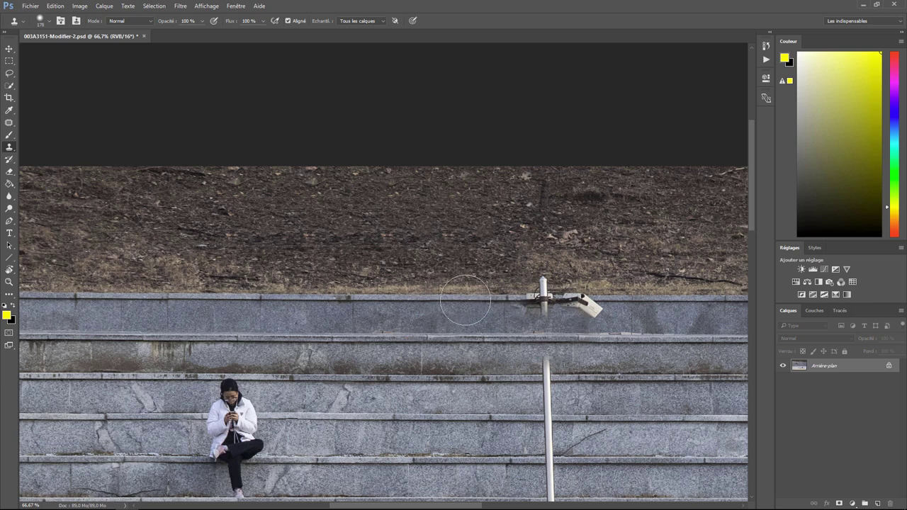
left_click(495, 299)
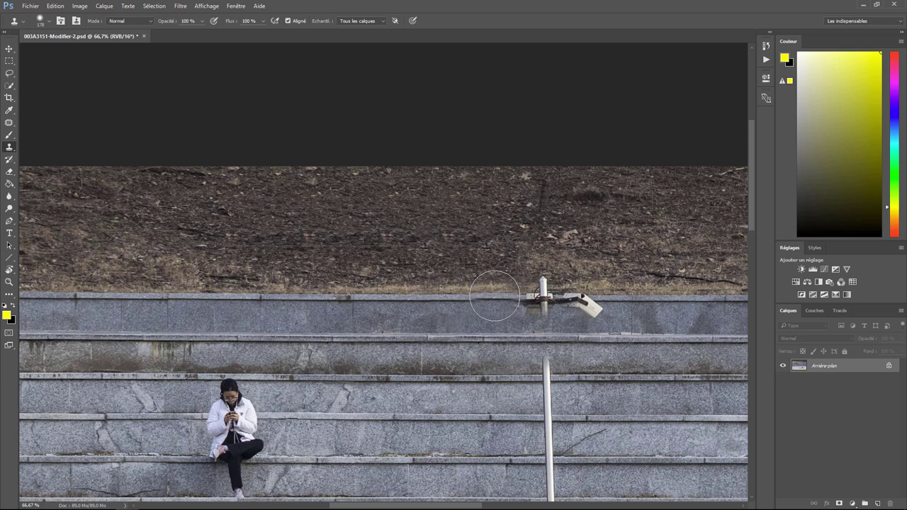
mouse_move(495, 297)
left_mouse_down()
mouse_move(568, 298)
mouse_move(560, 297)
left_mouse_up()
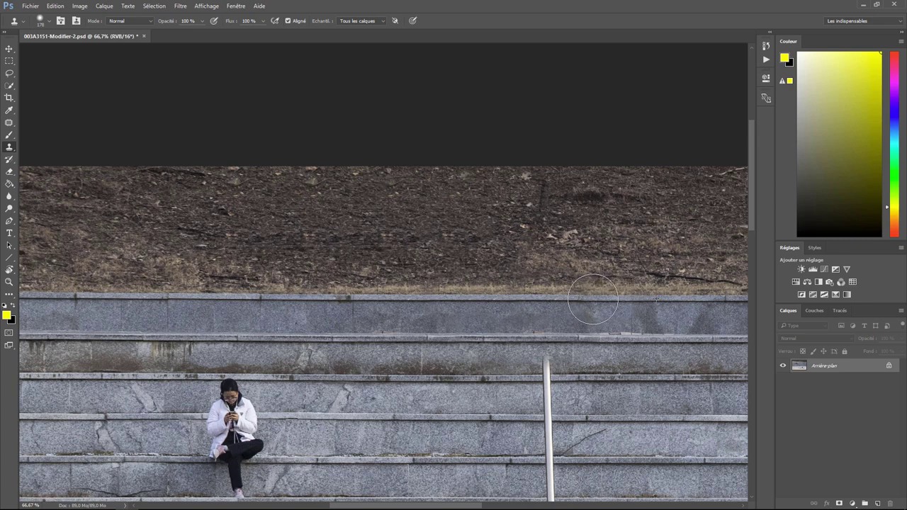
left_click_drag(603, 300, 582, 299)
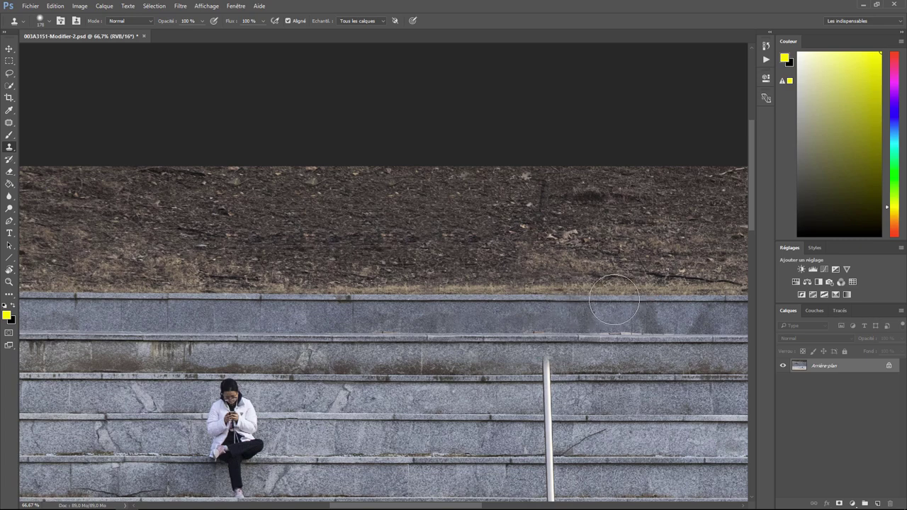
mouse_move(626, 361)
left_mouse_down()
mouse_move(543, 307)
mouse_move(516, 248)
left_mouse_up()
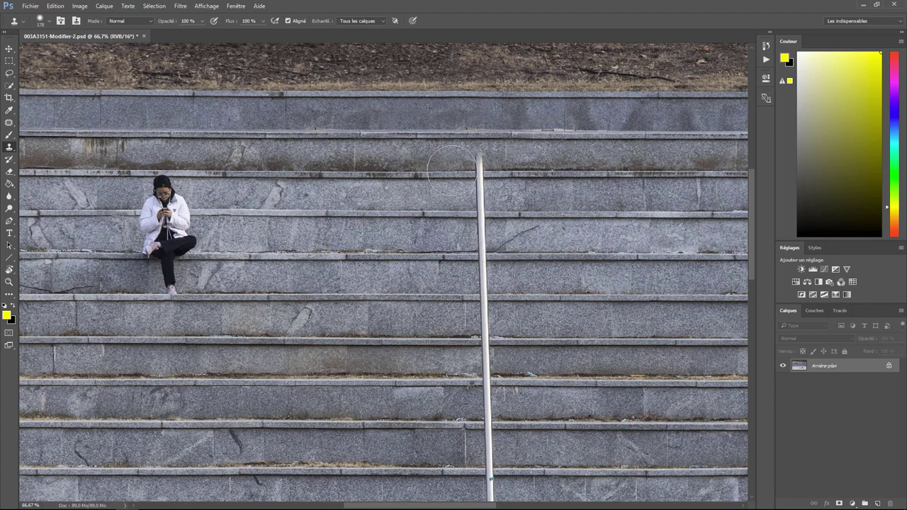
Clone stone and railing texture over the remaining white pole, undoing a misplaced stamp
left_click_drag(474, 173, 470, 171)
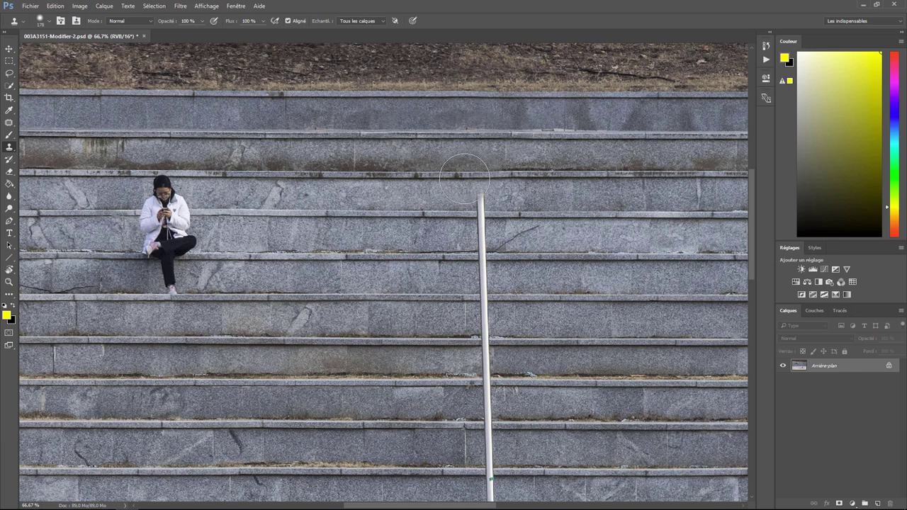
left_click(391, 209, "alt")
mouse_move(480, 197)
left_mouse_down()
mouse_move(486, 312)
mouse_move(471, 163)
mouse_move(473, 292)
mouse_move(469, 189)
mouse_move(470, 248)
left_mouse_up()
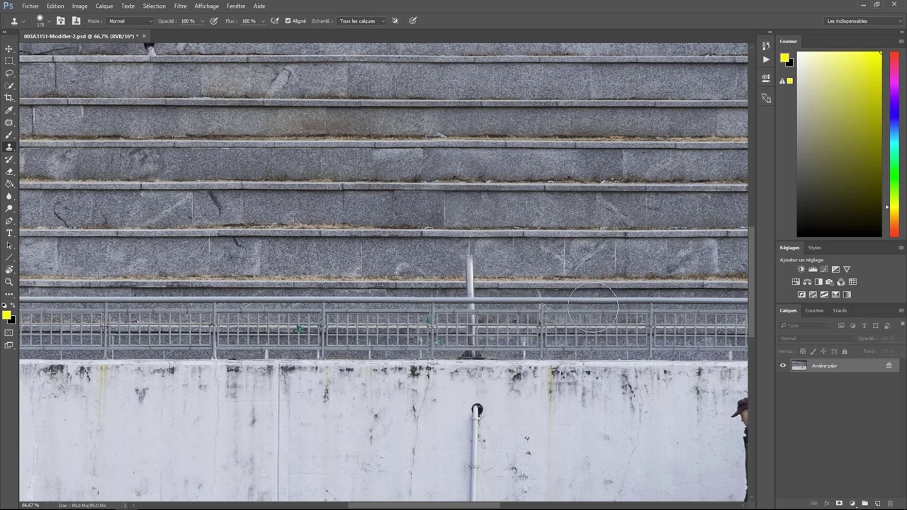
left_click(375, 307)
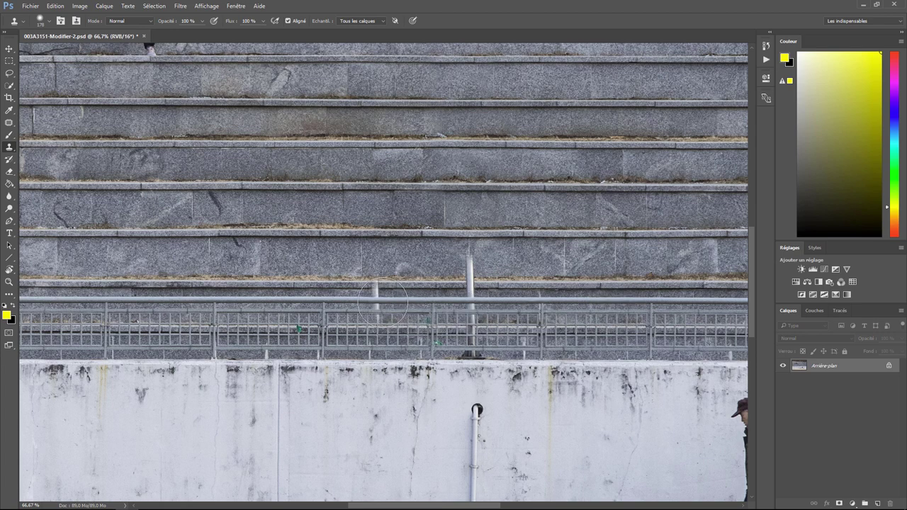
key("ctrl+alt+z")
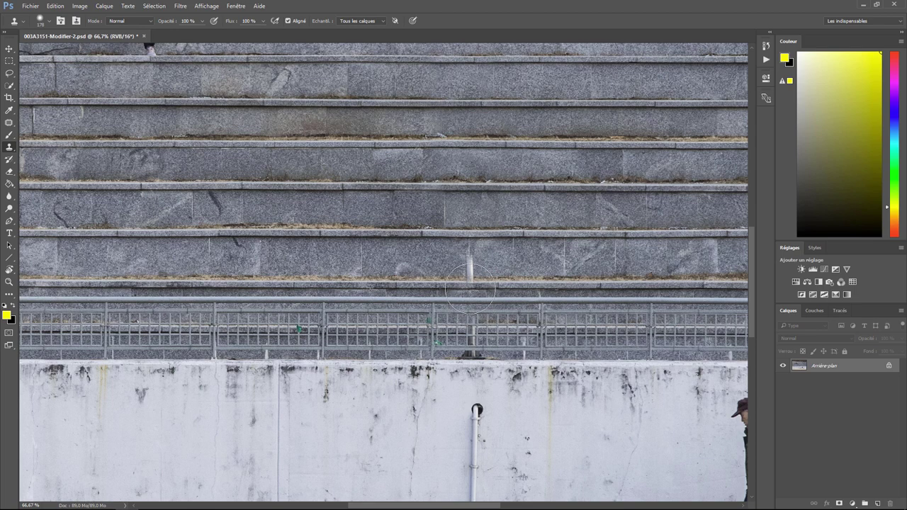
left_click(471, 262)
left_click_drag(470, 269, 473, 344)
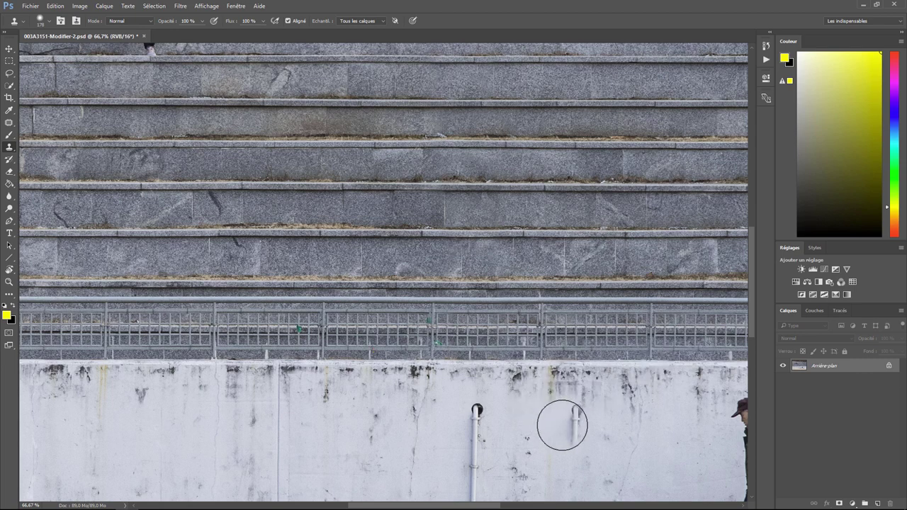
Paint out the pipe on the white wall and zoom out to check the cleanup
left_click_drag(563, 425, 556, 201)
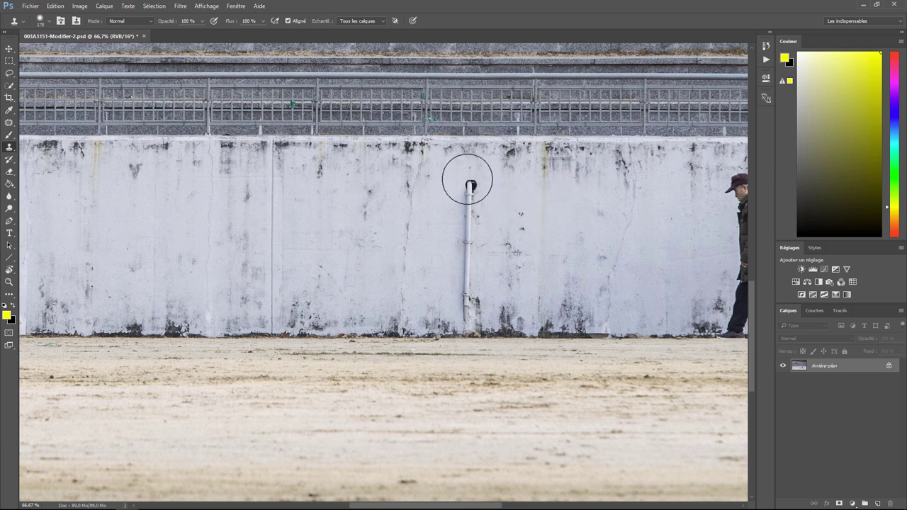
left_click_drag(471, 186, 470, 306)
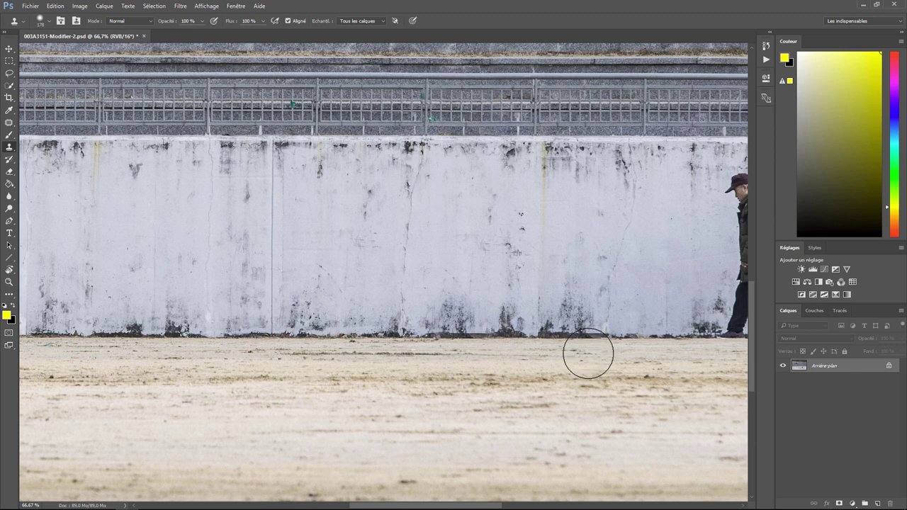
key("ctrl+minus")
key("ctrl+minus")
key("ctrl+minus")
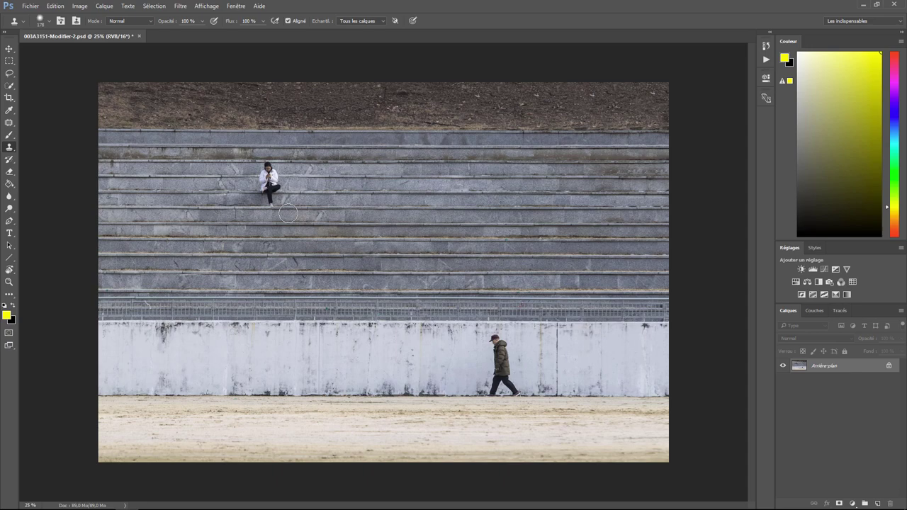
Zoom to the seated woman and reselect Clone Stamp, undoing stone stamped over her face
key("ctrl+plus")
key("ctrl+plus")
key("ctrl+plus")
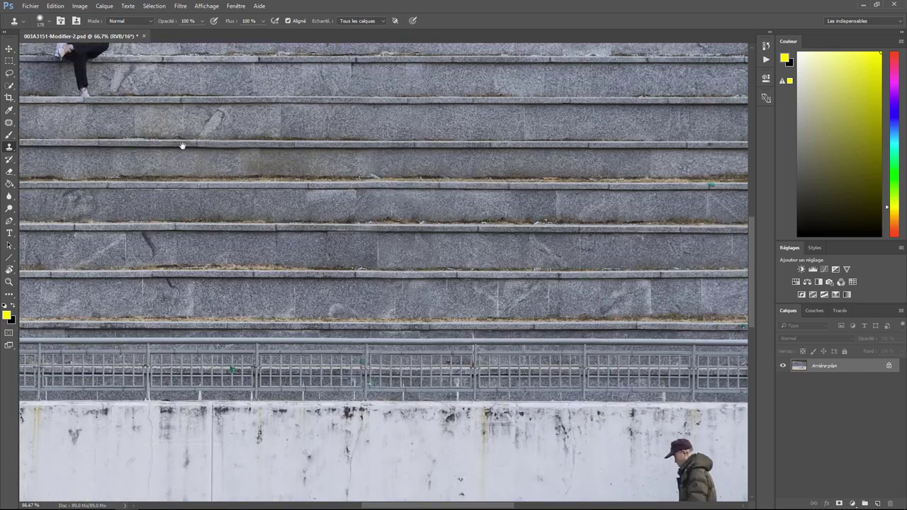
left_click_drag(182, 146, 388, 269)
left_click_drag(372, 186, 377, 217)
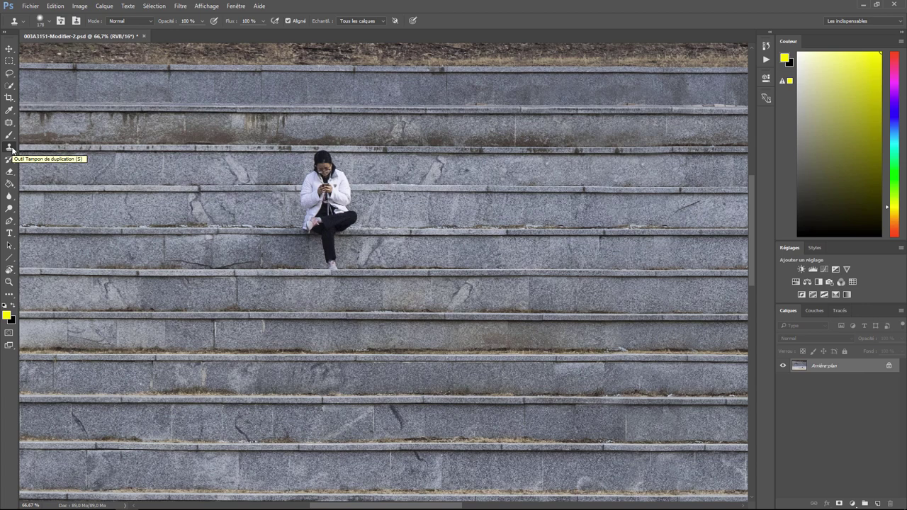
key("shift+s")
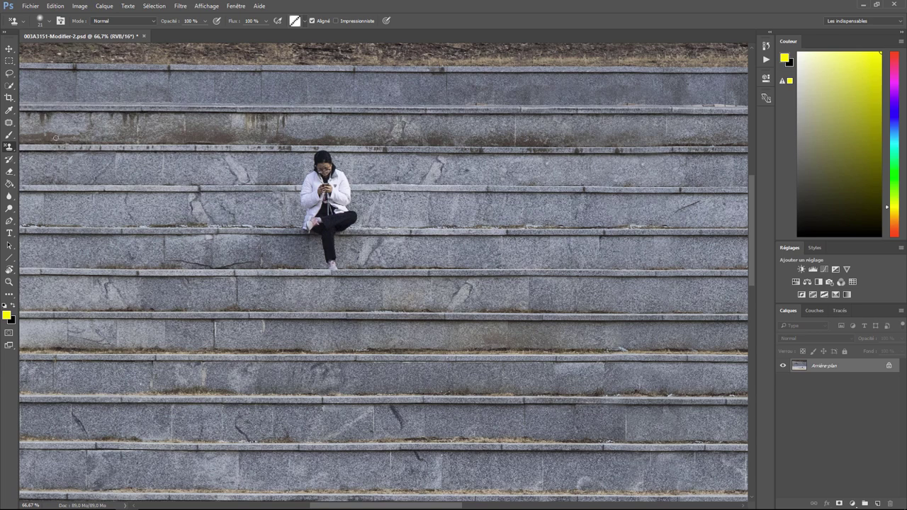
right_click(12, 149)
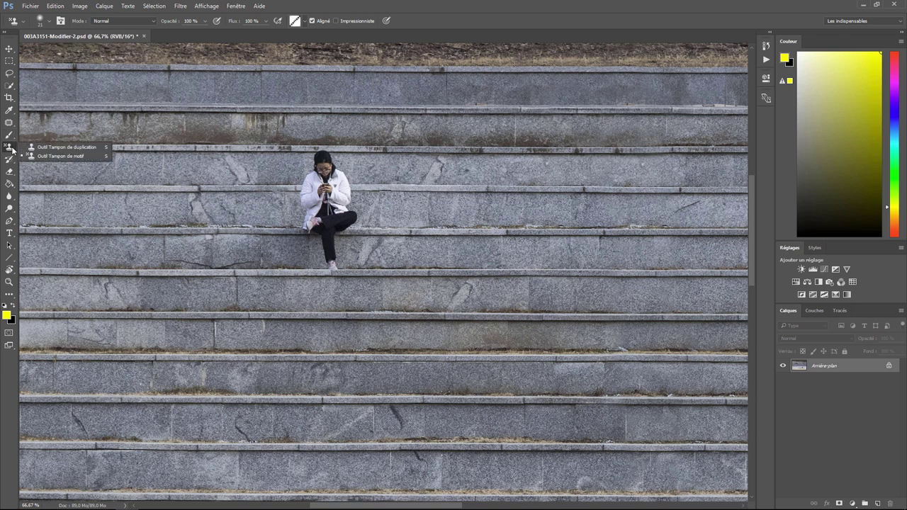
left_click(49, 147)
left_click(335, 169)
left_click_drag(335, 169, 326, 163)
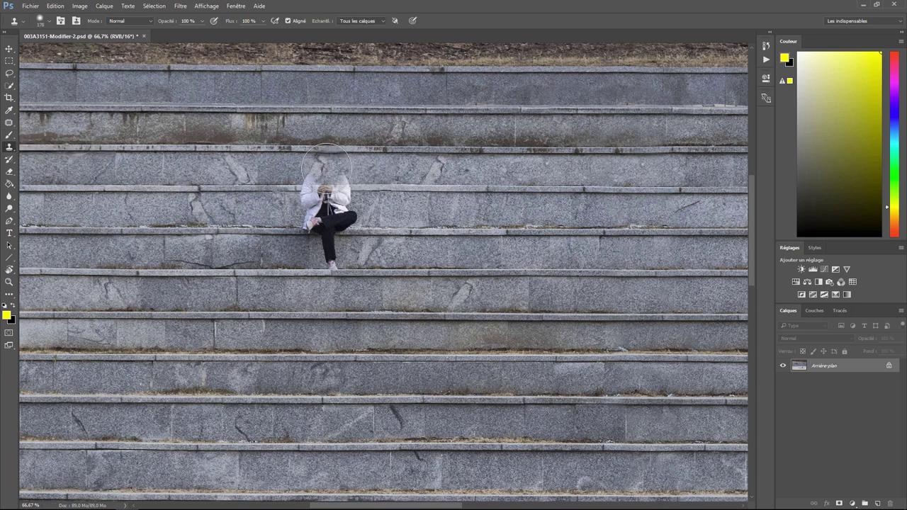
key("ctrl+alt+z")
key("ctrl+alt+z")
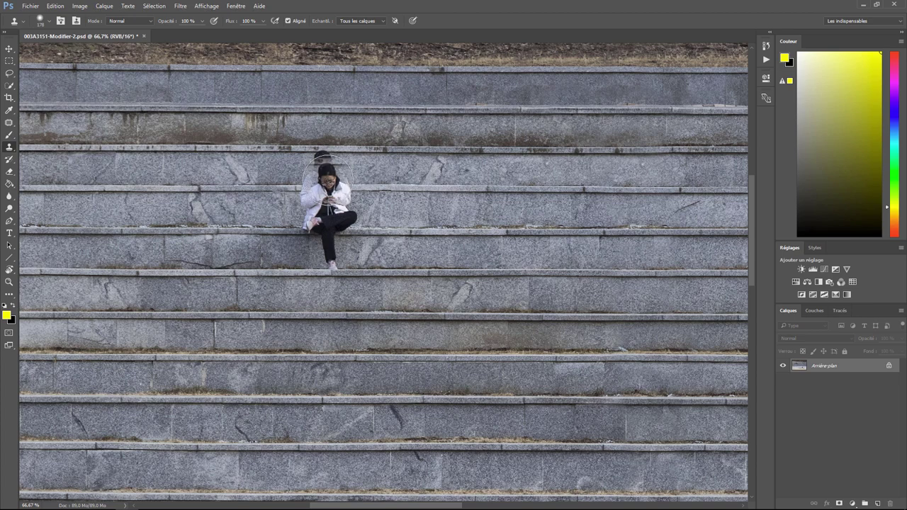
Clone the seated woman onto another step and retouch the step edges, undoing faulty strokes
left_click_drag(327, 174, 326, 208)
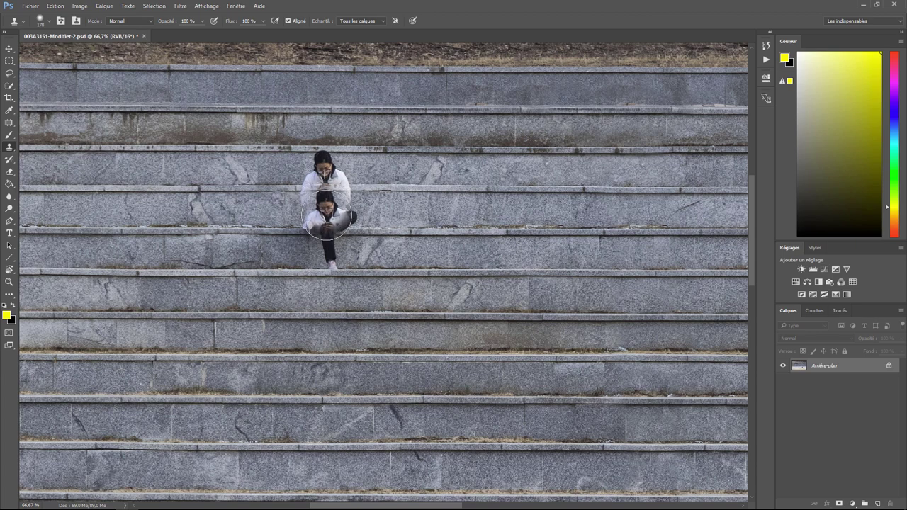
mouse_move(326, 209)
left_mouse_down()
mouse_move(335, 277)
mouse_move(312, 259)
mouse_move(331, 202)
mouse_move(319, 213)
mouse_move(324, 245)
left_mouse_up()
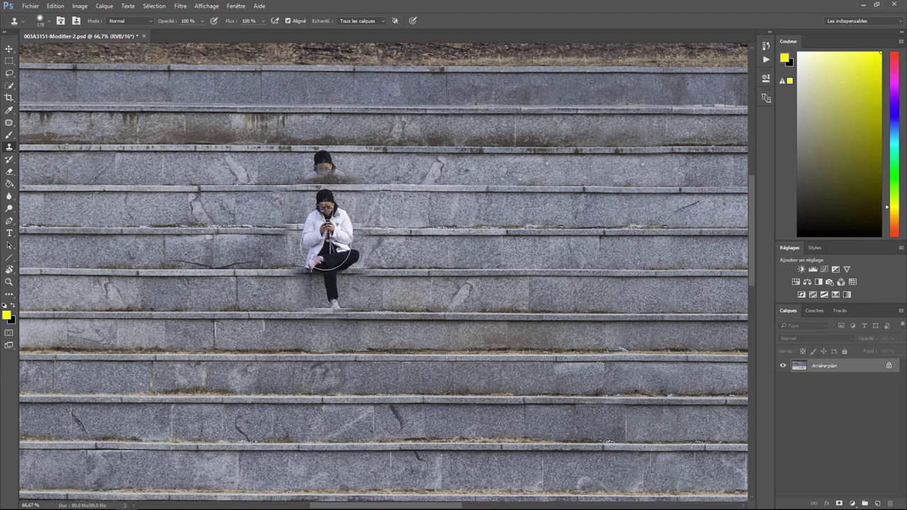
left_click_drag(324, 244, 333, 280)
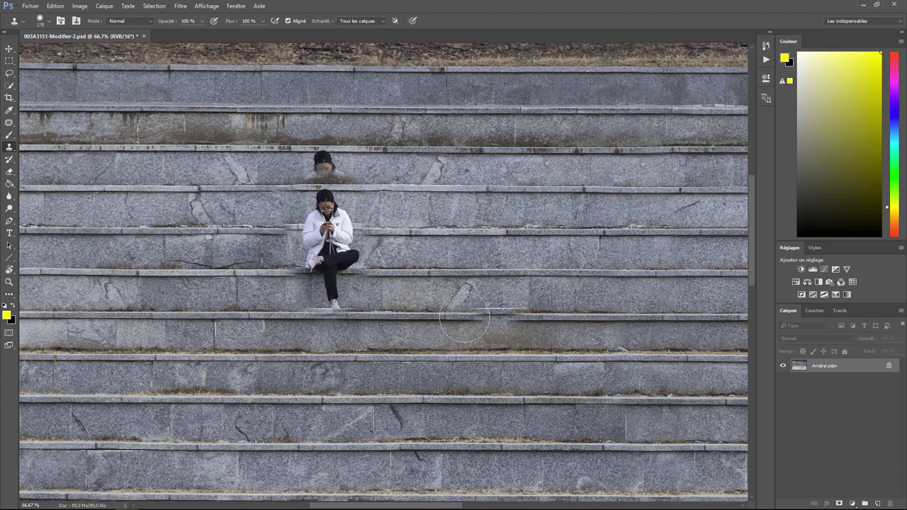
left_click_drag(504, 308, 364, 324)
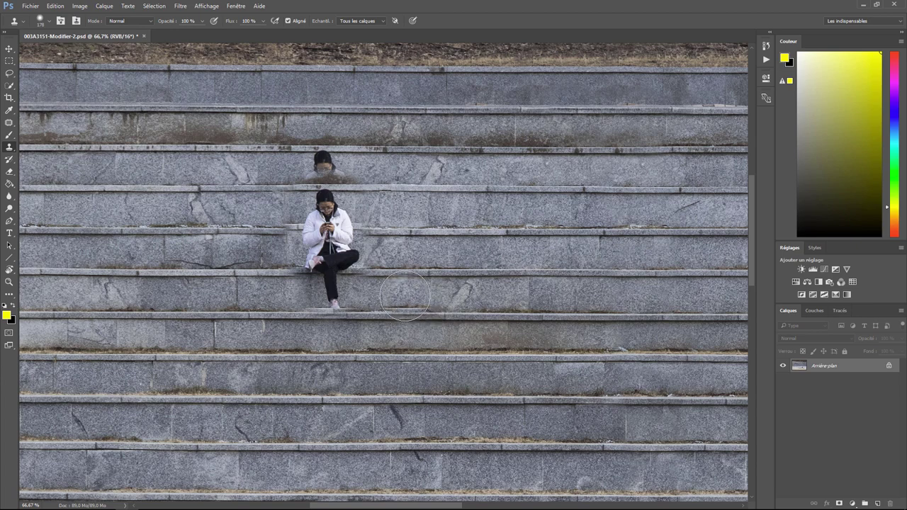
left_click(404, 295)
key("ctrl+z")
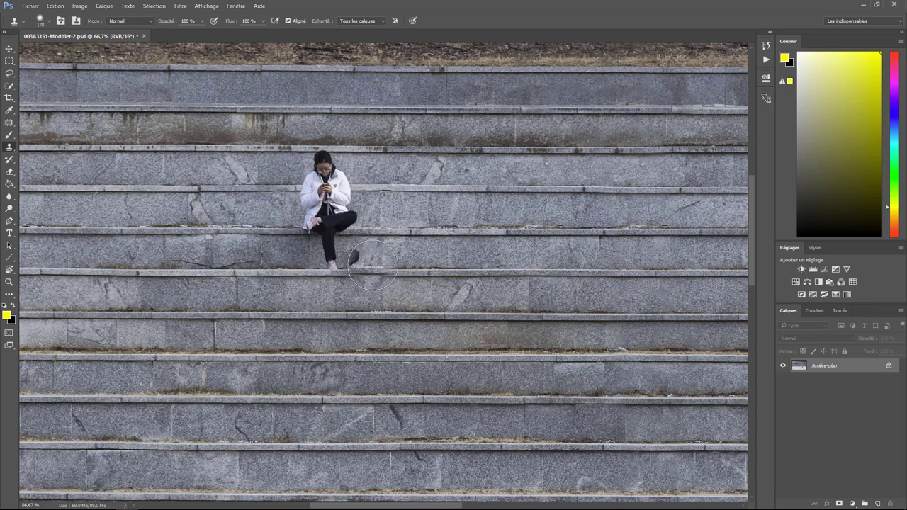
left_click(368, 261)
key("ctrl+z")
left_click_drag(333, 213, 339, 207)
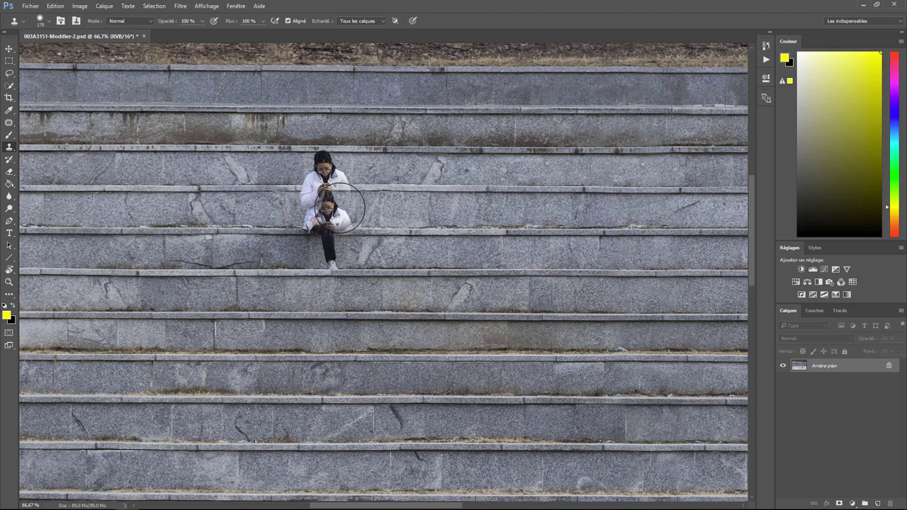
Quick-select the woman's head and upper body, subtracting the ledge bump
key("ctrl+plus")
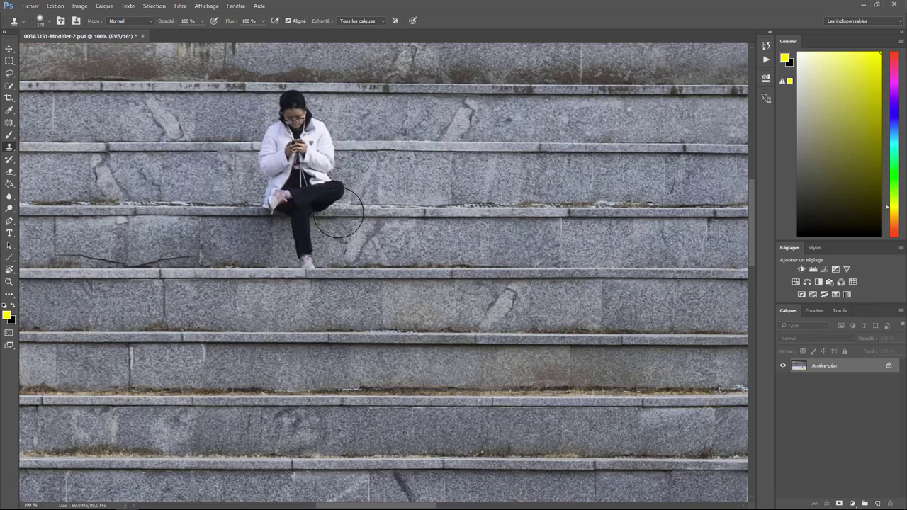
key("ctrl+plus")
mouse_move(299, 273)
left_mouse_down()
mouse_move(301, 303)
mouse_move(400, 480)
left_mouse_up()
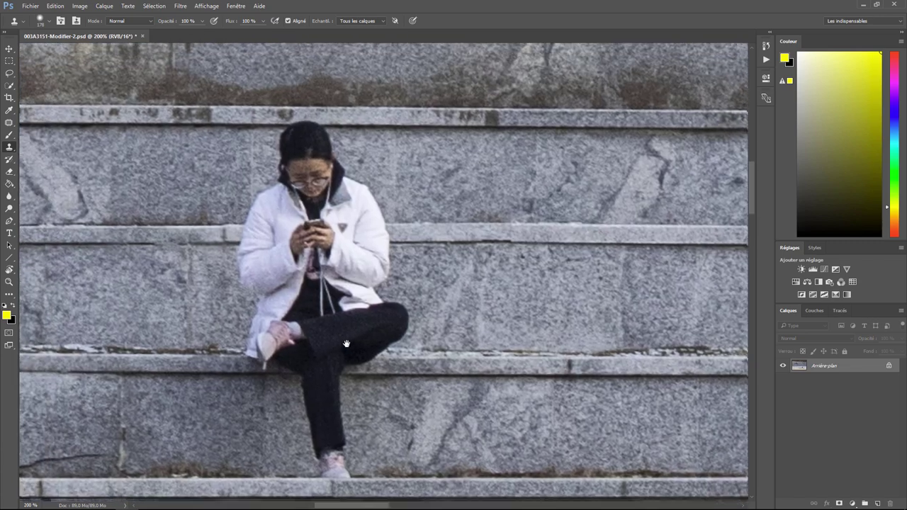
left_click(9, 86)
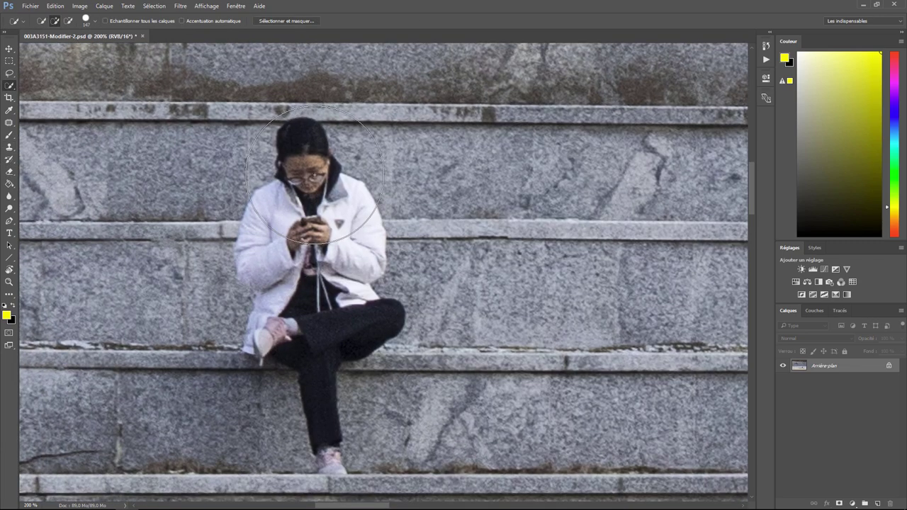
left_click(97, 24)
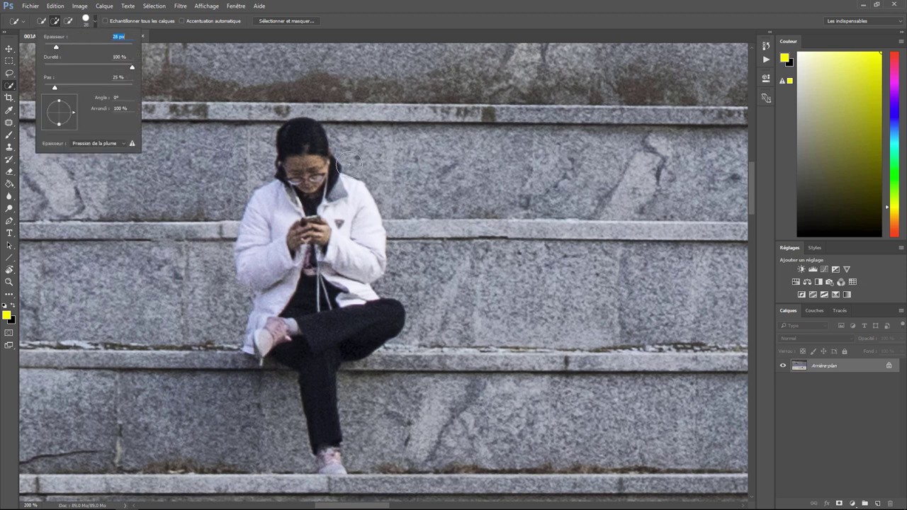
mouse_move(304, 142)
left_mouse_down()
mouse_move(341, 304)
mouse_move(263, 344)
mouse_move(282, 234)
mouse_move(304, 189)
left_mouse_up()
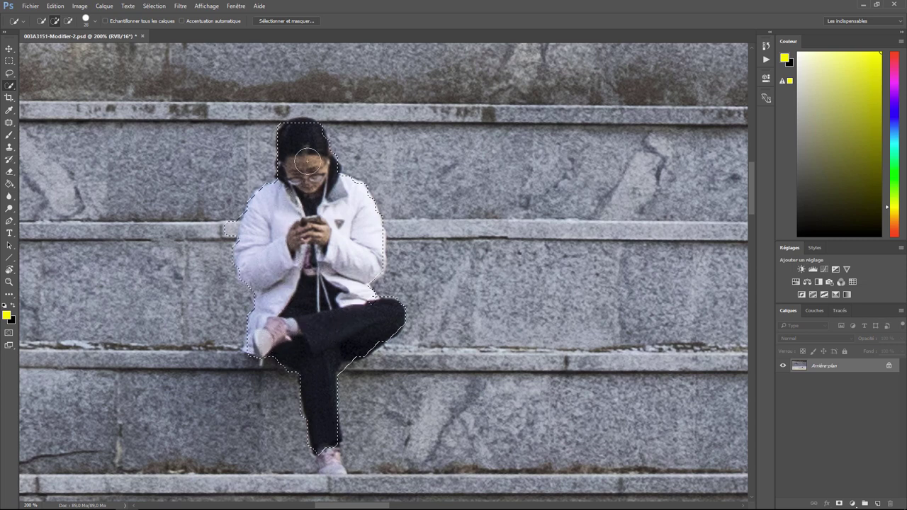
left_click(221, 221, "alt")
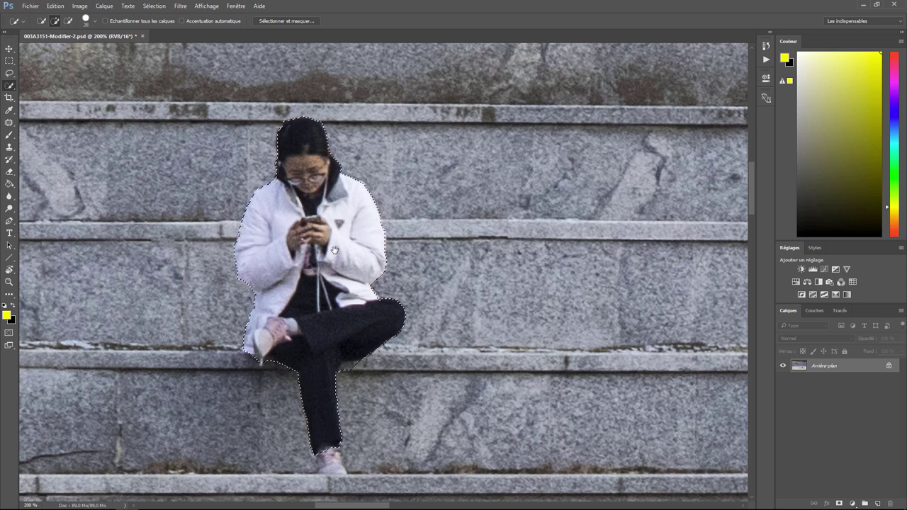
Extend the selection down her leg around the shoe, excluding the ledge below
left_click_drag(334, 249, 332, 153)
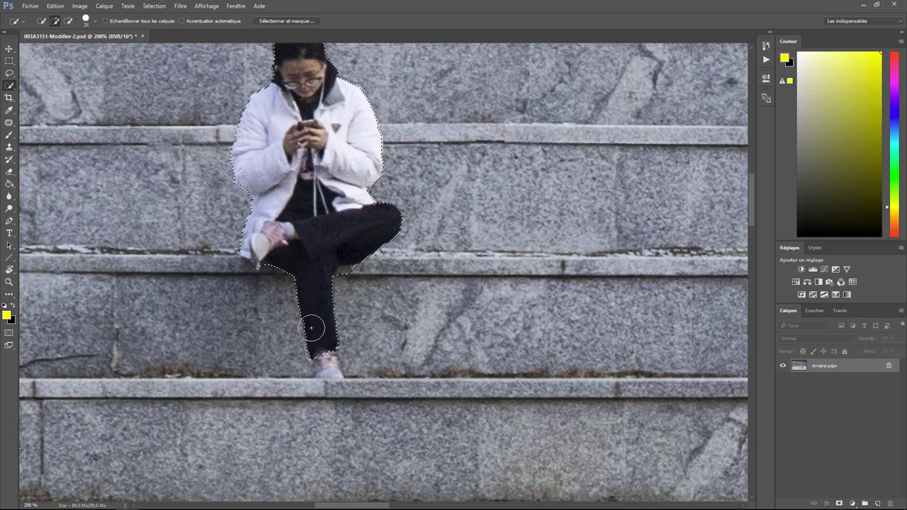
left_click_drag(311, 327, 327, 365)
left_click_drag(329, 376, 318, 398)
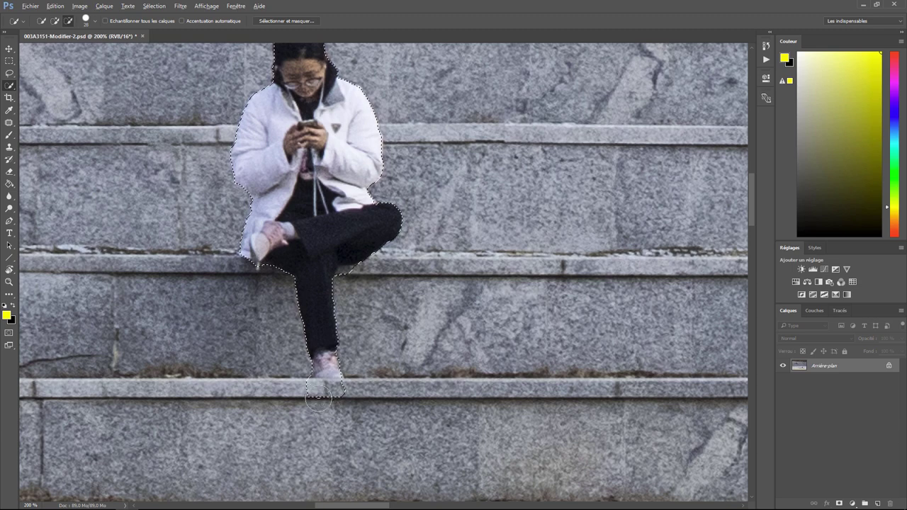
left_click(327, 396, "alt")
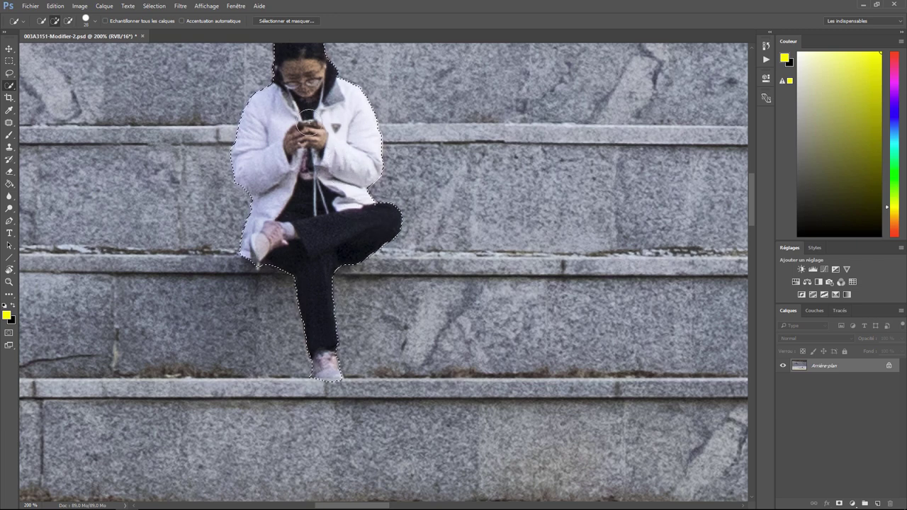
scroll(307, 122, "up", 3)
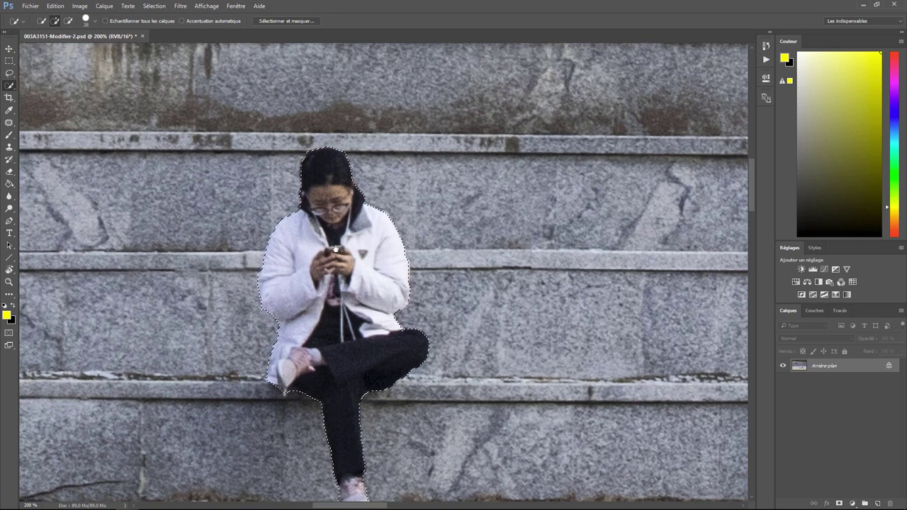
In Select and Mask, give the woman's selection Smooth 15, Feather 1.3 px and Shift Edge +47 %
left_click(305, 20)
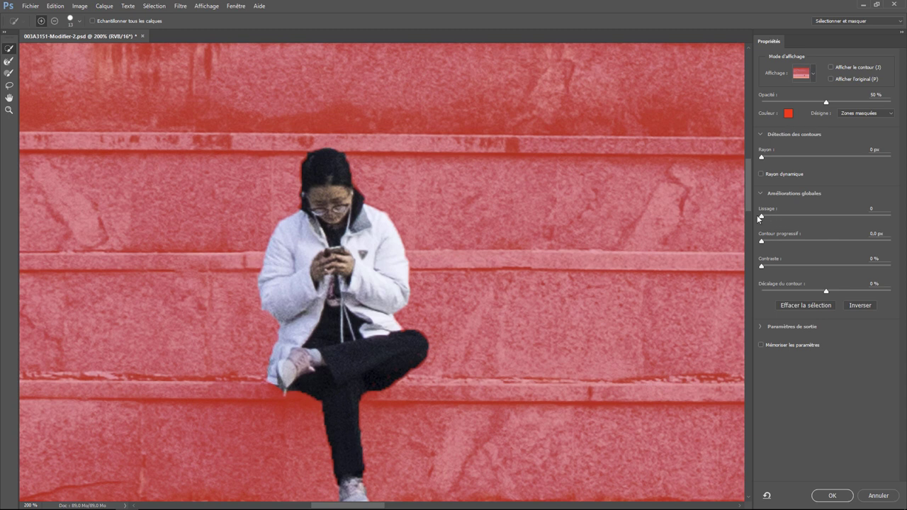
mouse_move(763, 218)
left_mouse_down()
mouse_move(799, 223)
mouse_move(777, 211)
left_mouse_up()
mouse_move(827, 291)
left_mouse_down()
mouse_move(850, 292)
mouse_move(810, 297)
mouse_move(844, 297)
left_mouse_up()
mouse_move(763, 244)
left_mouse_down()
mouse_move(785, 245)
mouse_move(773, 243)
left_mouse_up()
left_click_drag(844, 292, 878, 292)
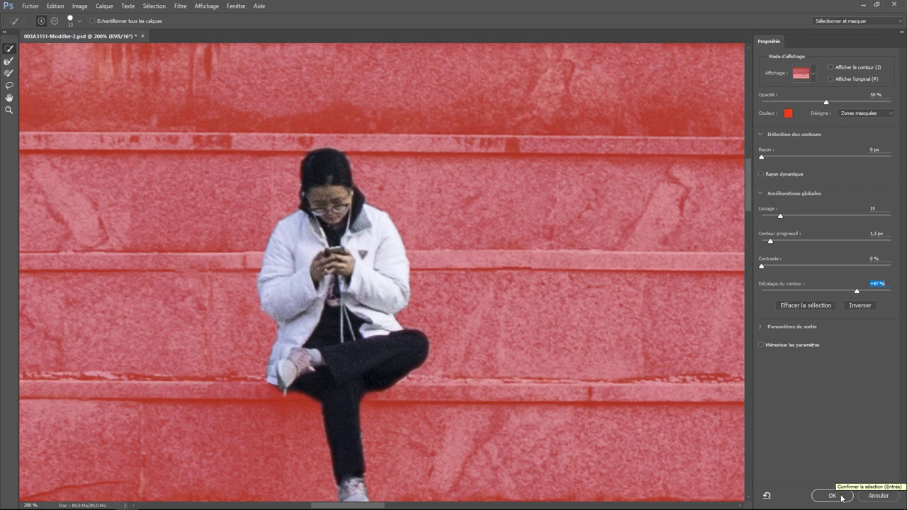
left_click(832, 496)
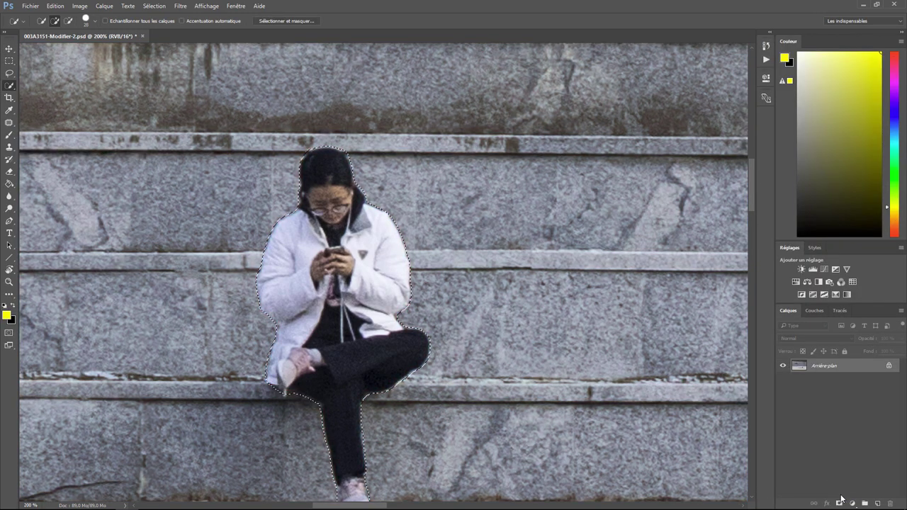
Copy the selected woman onto a new layer, Calque 1, and drag the copy aside
right_click(336, 261)
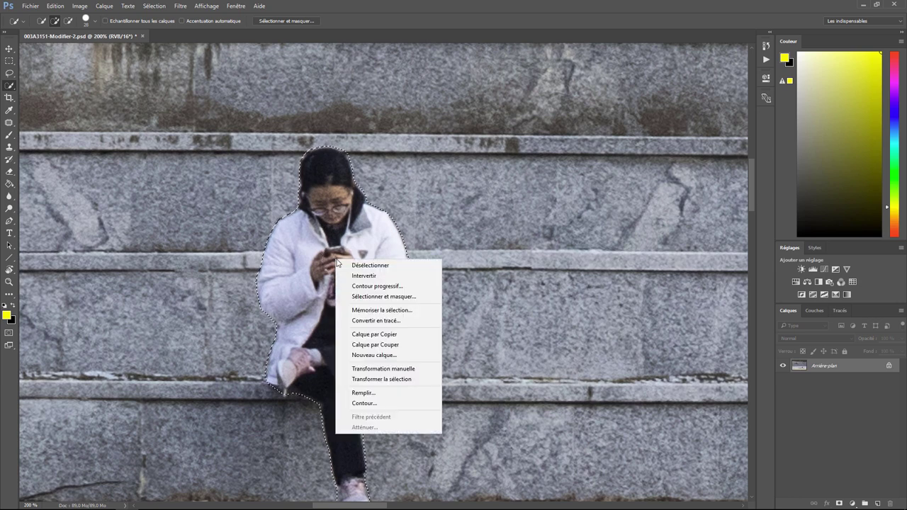
left_click(393, 334)
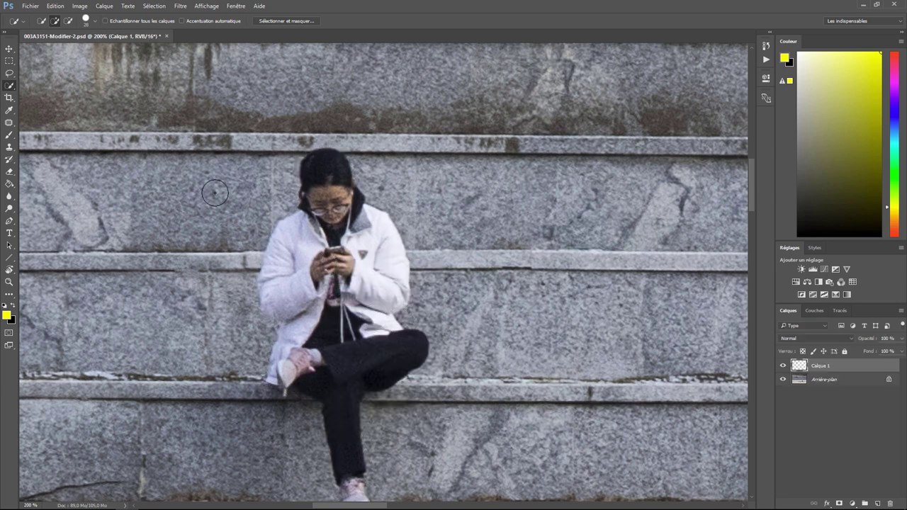
left_click(9, 48)
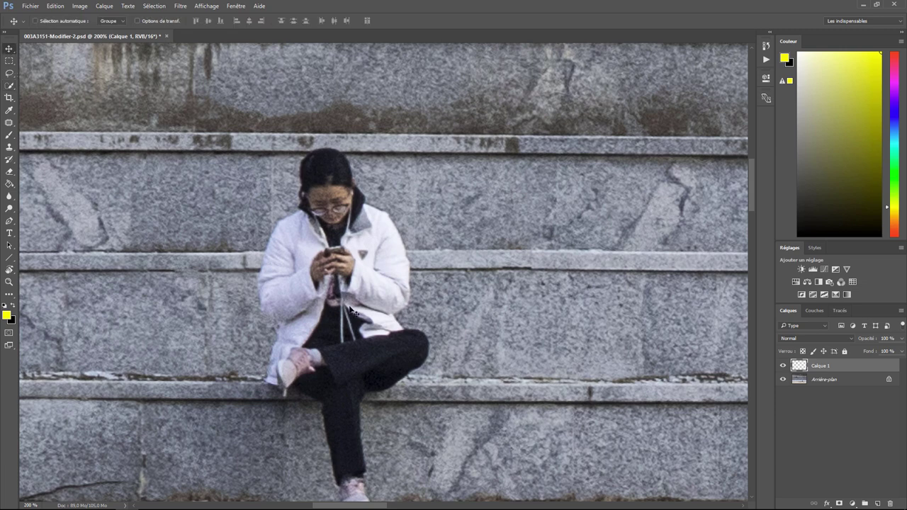
mouse_move(352, 311)
left_mouse_down()
mouse_move(563, 350)
mouse_move(565, 331)
left_mouse_up()
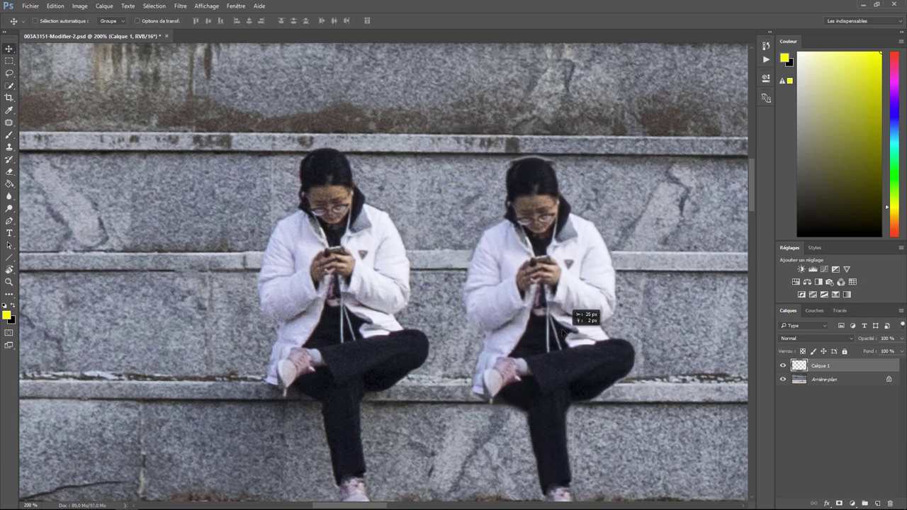
Zoom out and reposition Calque 1 so the woman sits one step lower and left
left_click(841, 382)
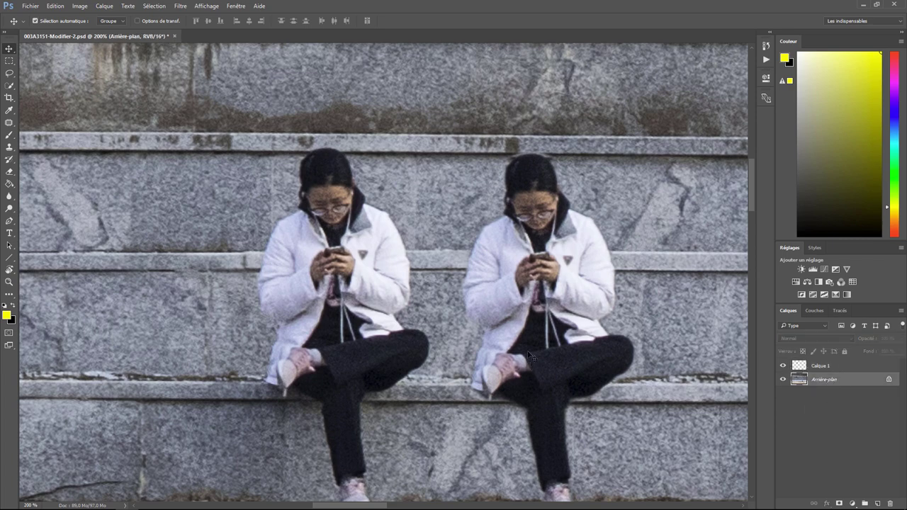
key("ctrl+minus")
key("ctrl+minus")
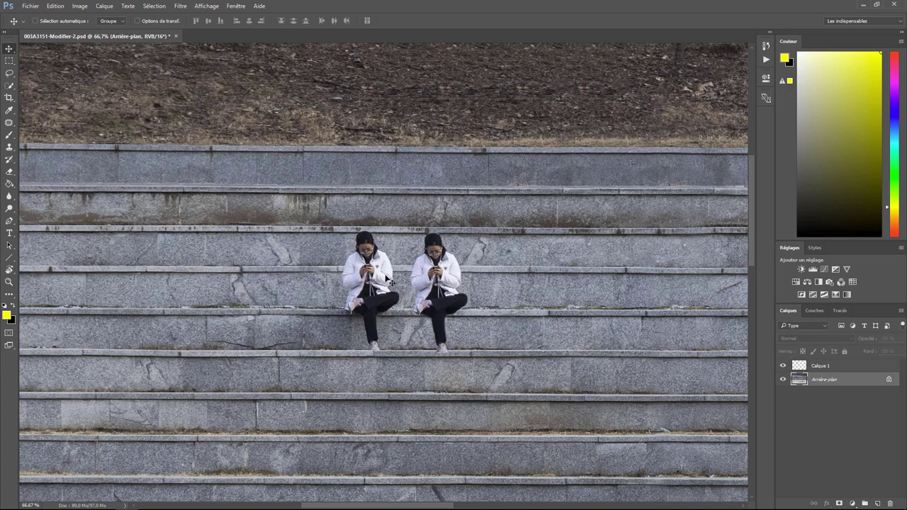
left_click(844, 368)
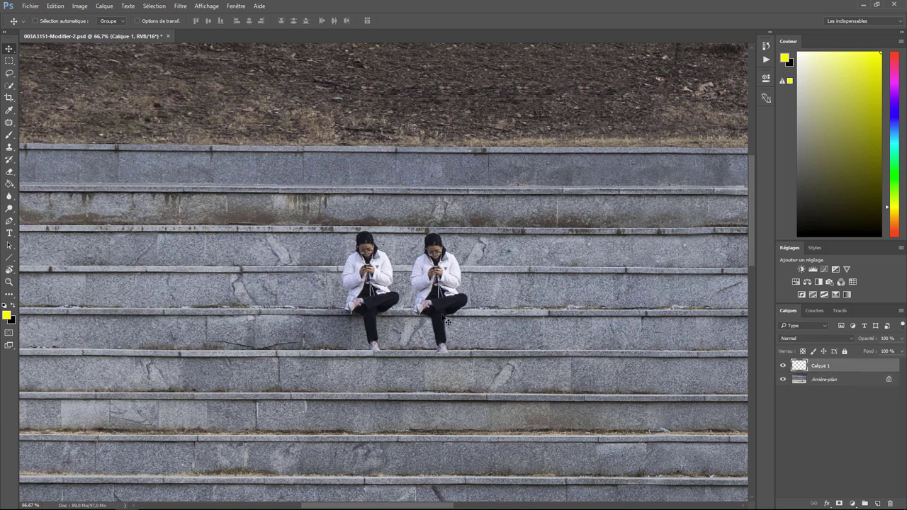
mouse_move(439, 262)
left_mouse_down()
mouse_move(256, 321)
mouse_move(302, 312)
mouse_move(300, 304)
left_mouse_up()
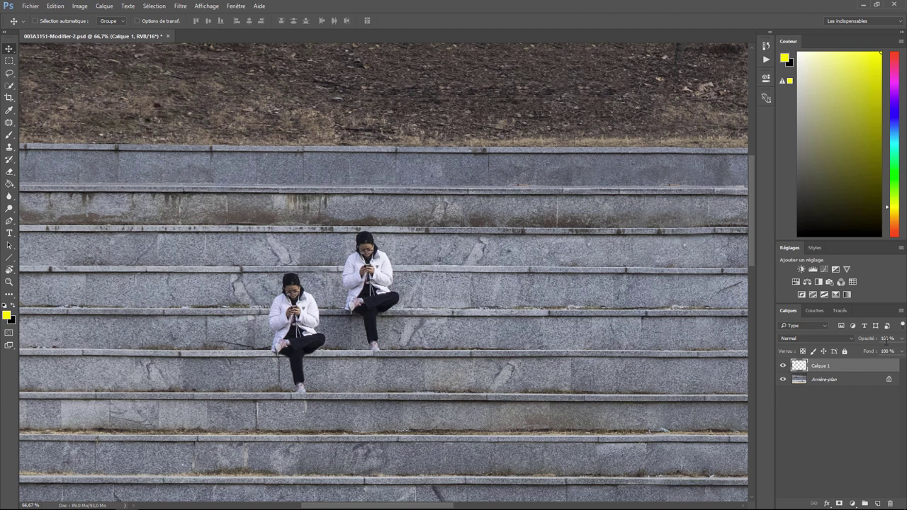
left_click(845, 381)
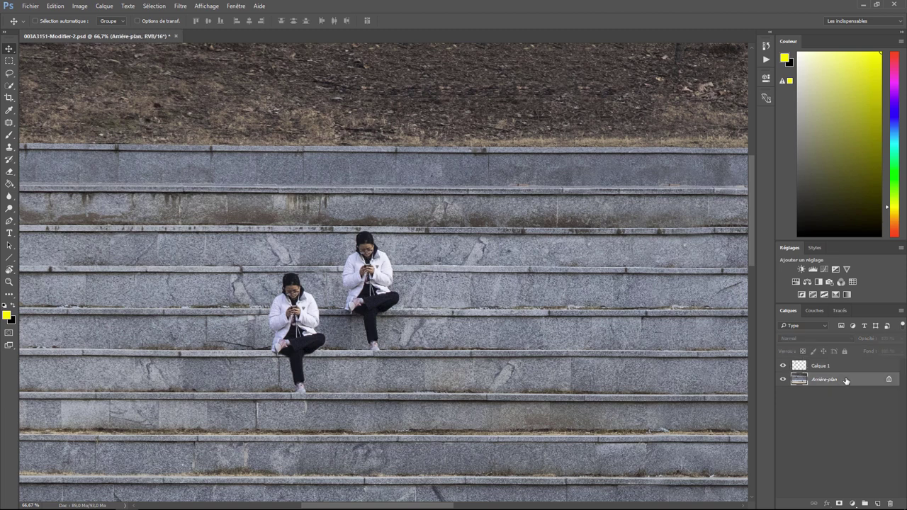
Clone-stamp stair texture over the original woman's upper body and head
left_click(9, 148)
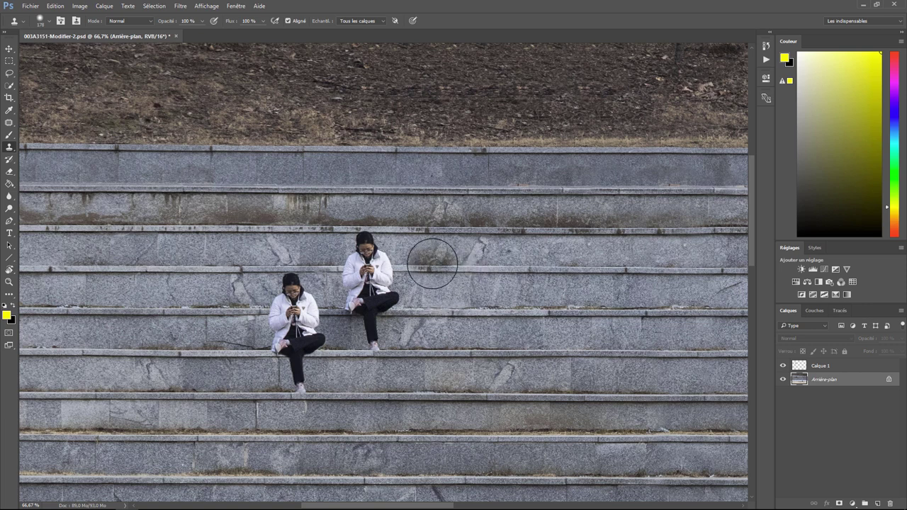
left_click(437, 271, "alt")
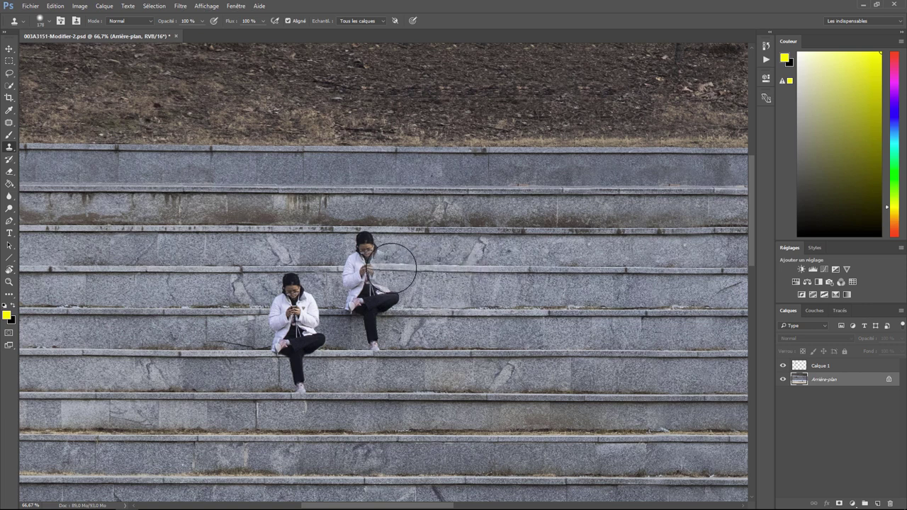
mouse_move(391, 268)
left_mouse_down()
mouse_move(391, 260)
mouse_move(360, 269)
mouse_move(376, 270)
mouse_move(411, 234)
mouse_move(383, 233)
left_mouse_up()
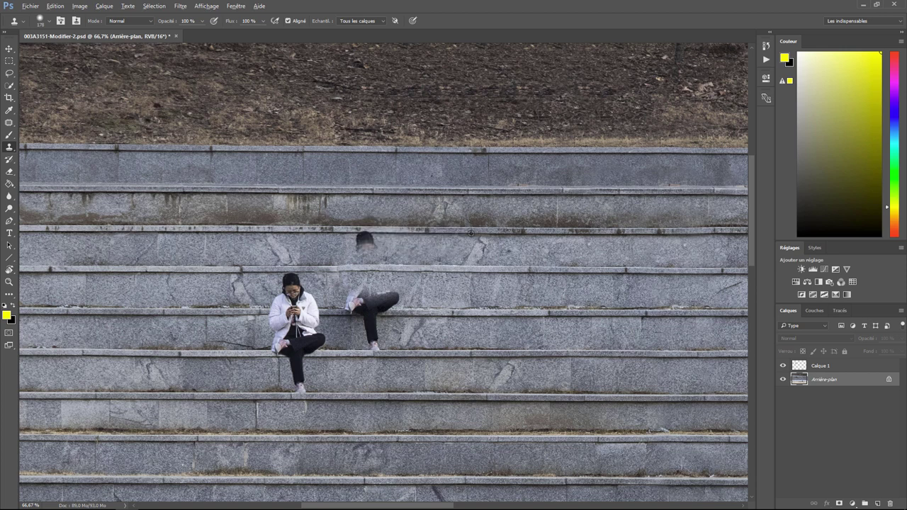
left_click_drag(365, 237, 374, 230)
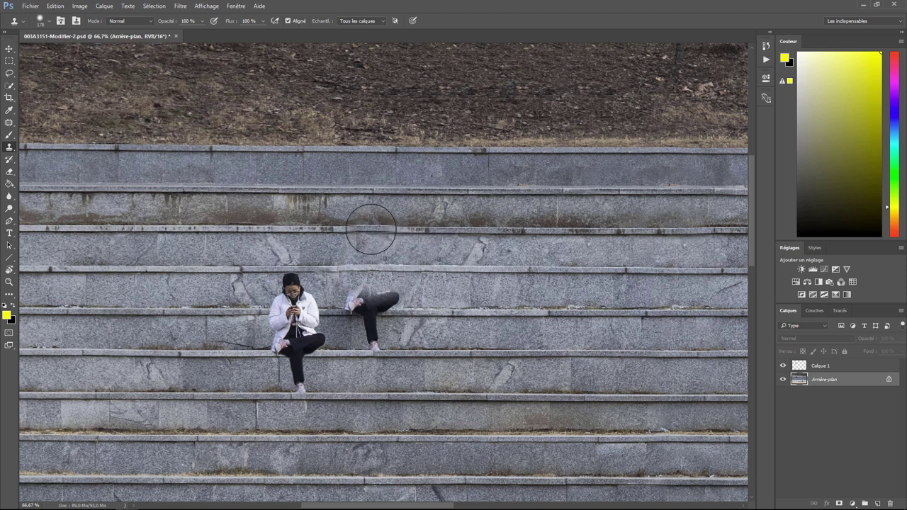
key("ctrl+z")
left_click_drag(372, 229, 386, 241)
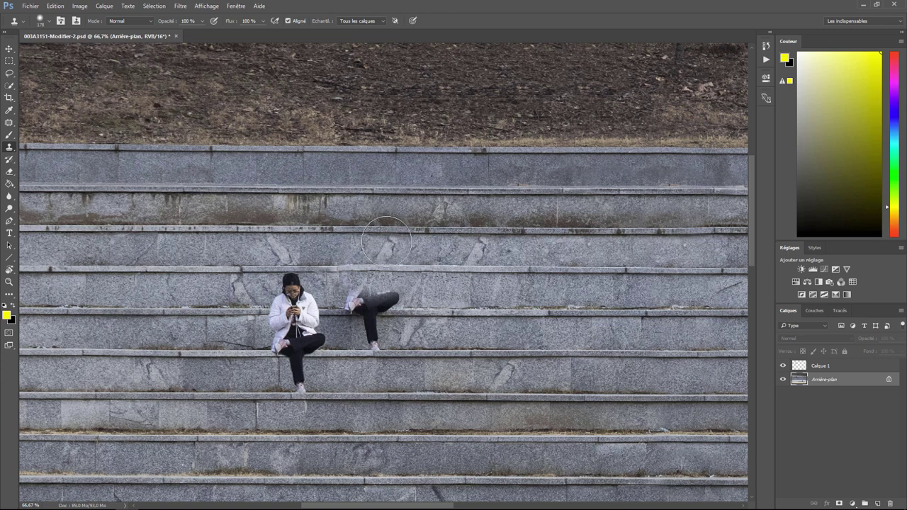
Keep cloning over the remaining figure, undoing the strokes that covered the woman's head
scroll(387, 241, "up", 1)
scroll(386, 241, "left", 3)
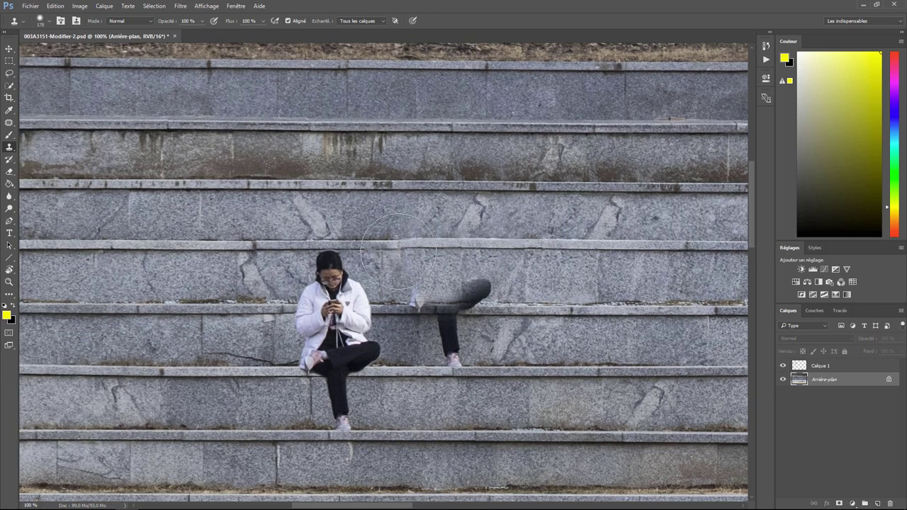
left_click_drag(398, 252, 304, 265)
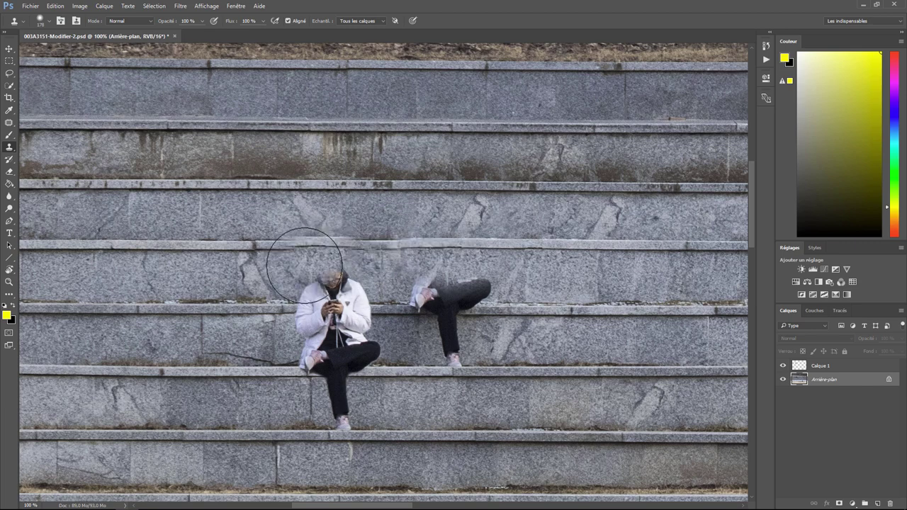
key("ctrl+alt+z")
left_click(320, 247, "alt")
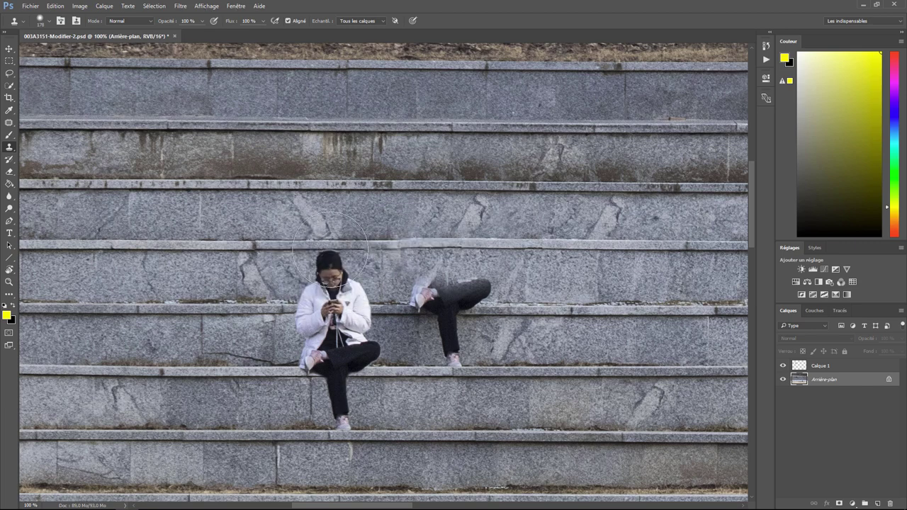
left_click_drag(400, 263, 399, 243)
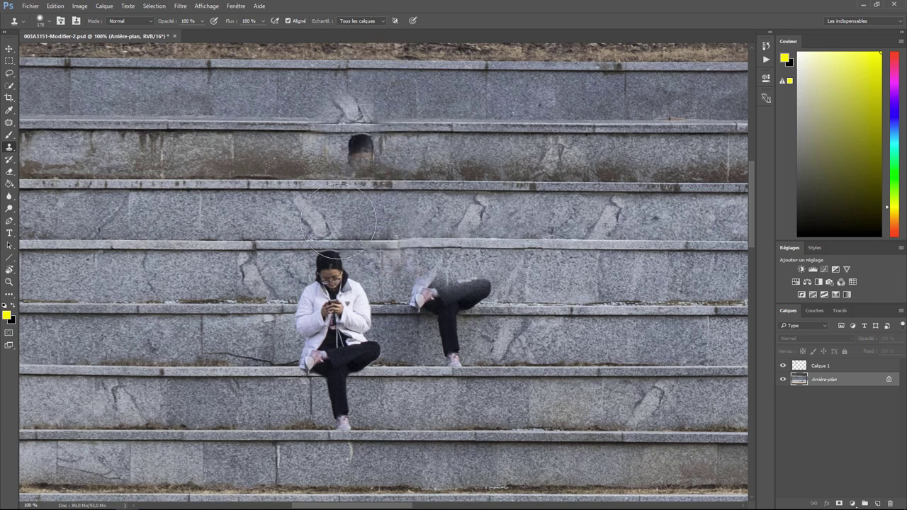
left_click_drag(327, 280, 345, 265)
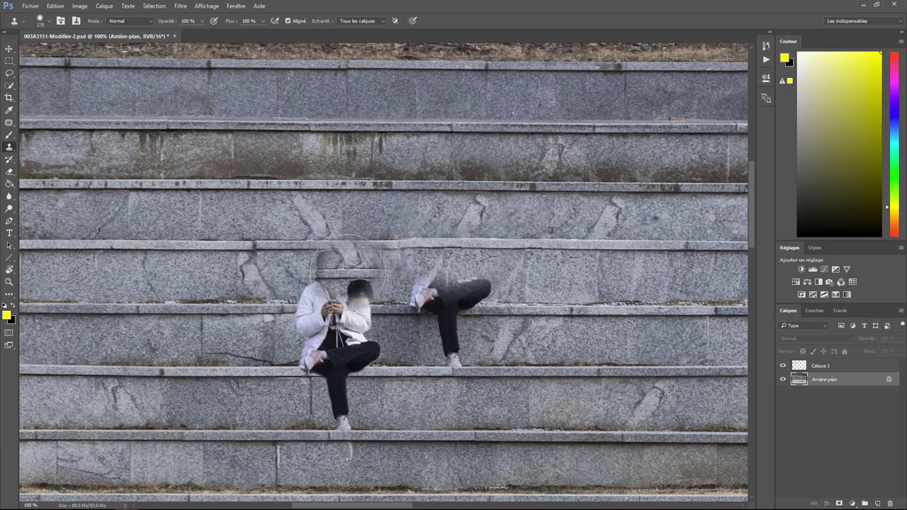
key("ctrl+z")
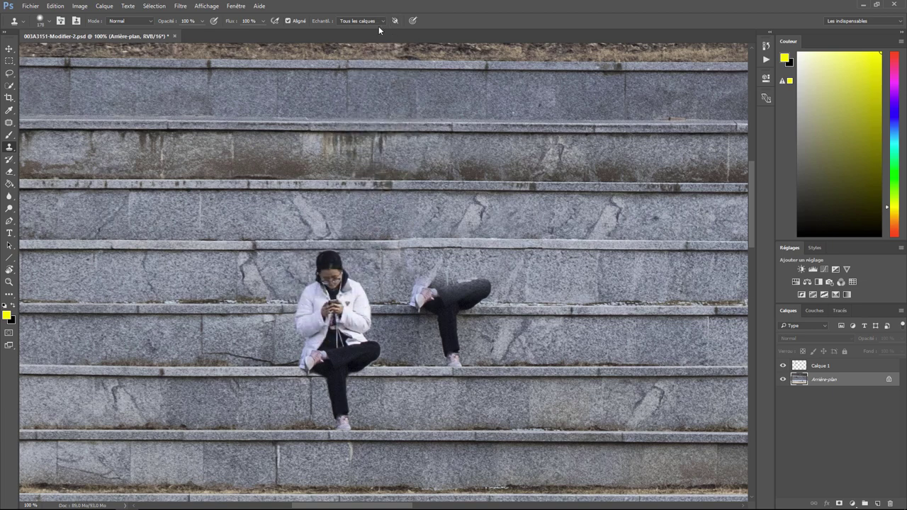
Set the Clone Stamp to sample Calque actif and clone over the ledge beside the woman
left_click(382, 23)
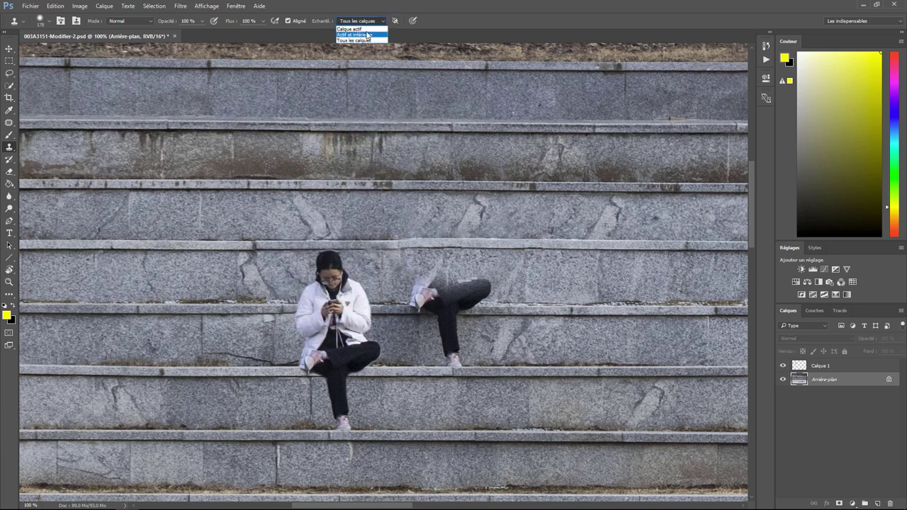
left_click(363, 29)
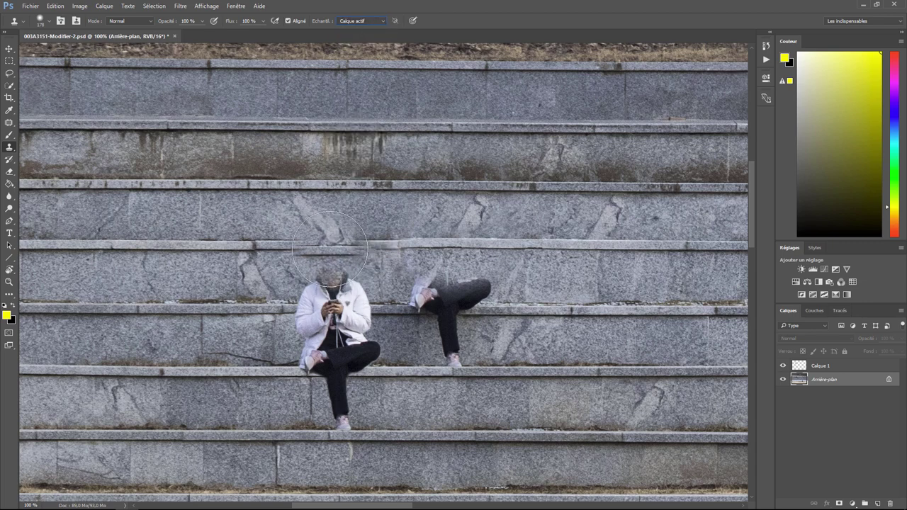
left_click(294, 247, "alt")
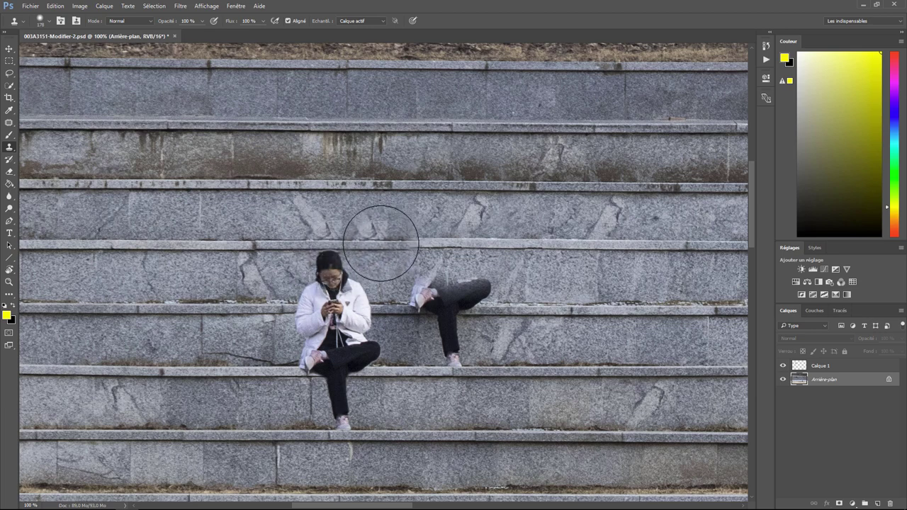
mouse_move(380, 241)
left_mouse_down()
mouse_move(402, 239)
mouse_move(385, 229)
mouse_move(411, 238)
left_mouse_up()
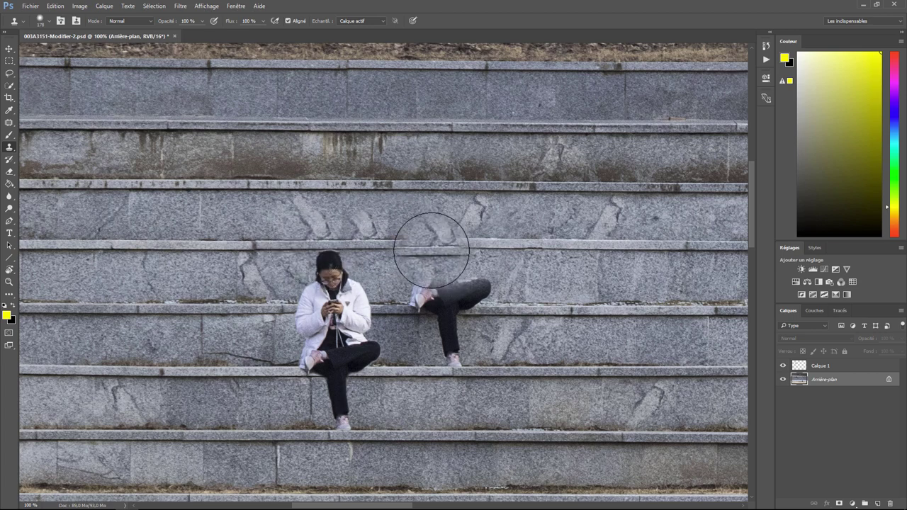
left_click_drag(416, 243, 442, 244)
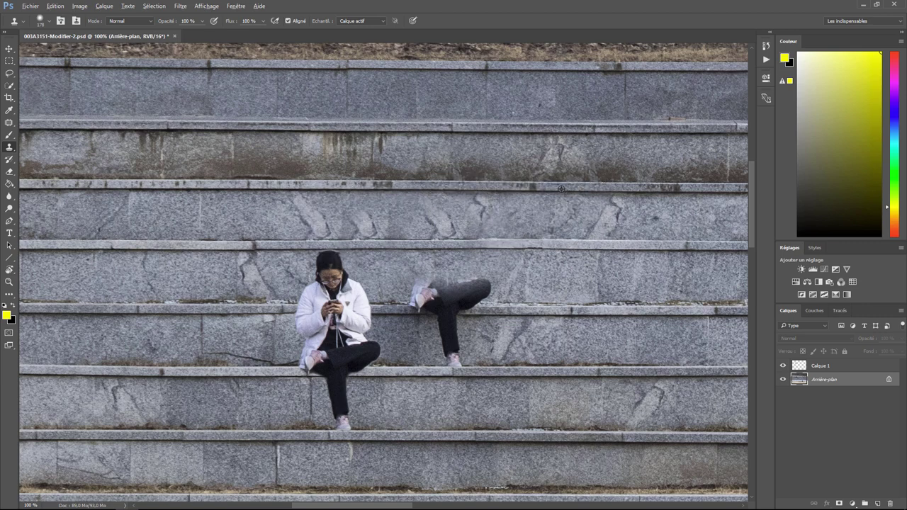
Clone clean stone over the leftover leg and shoe on the steps
left_click(561, 189, "alt")
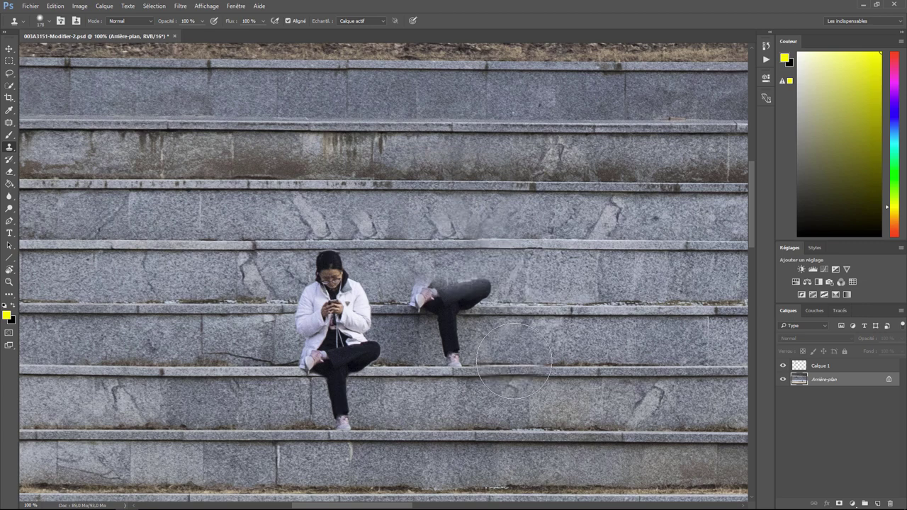
left_click(630, 310, "alt")
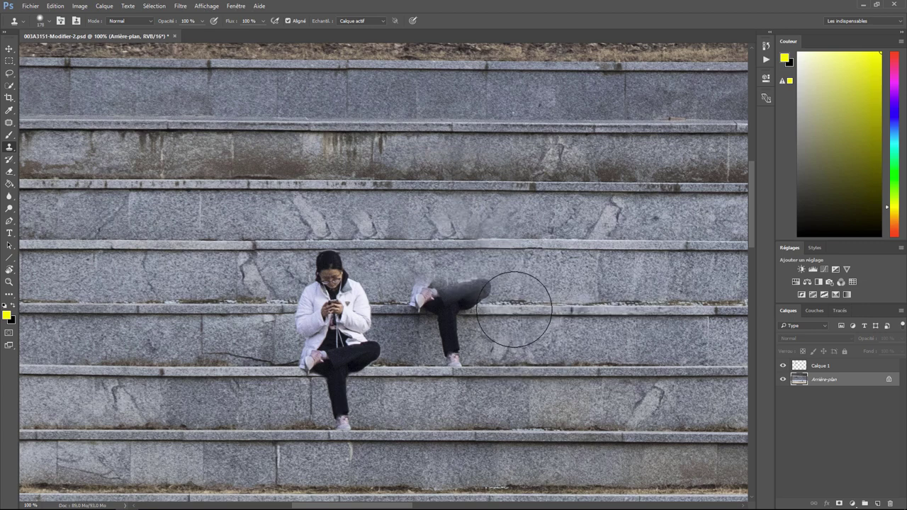
left_click_drag(514, 310, 433, 305)
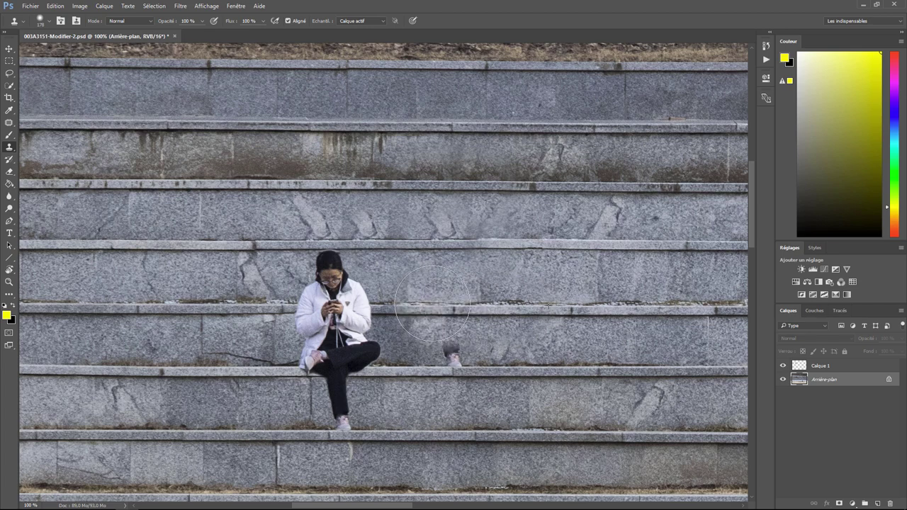
left_click(566, 371, "alt")
left_click_drag(488, 371, 474, 364)
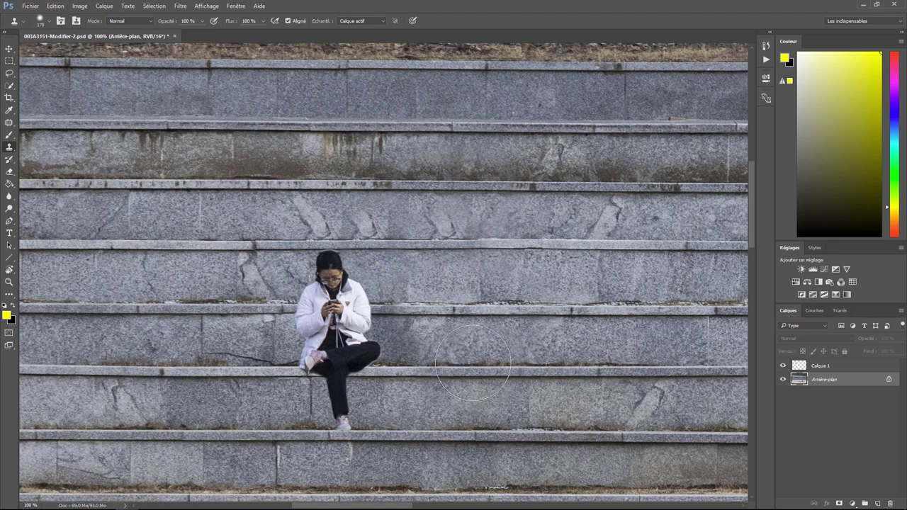
left_click(831, 365)
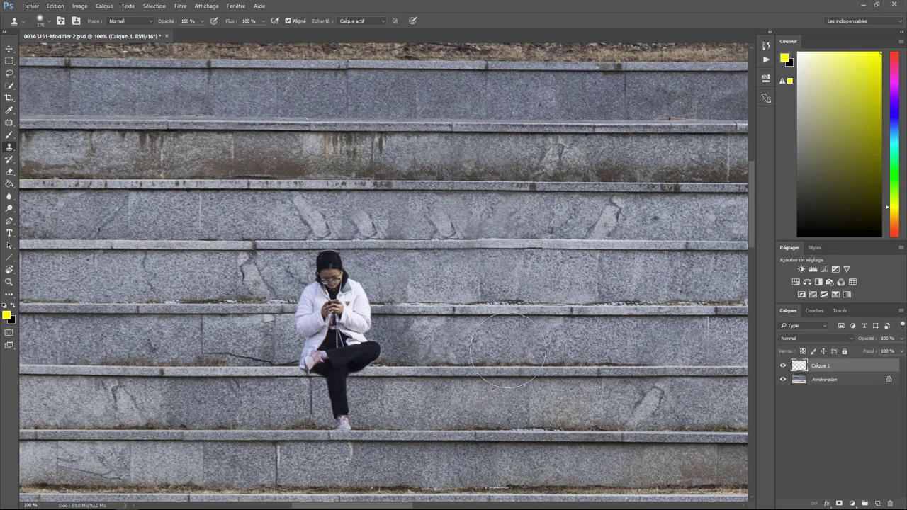
Undo the stray strokes, move the woman on Calque 1 about 150 px right, and zoom out
left_click(307, 288)
key("ctrl+z")
key("v")
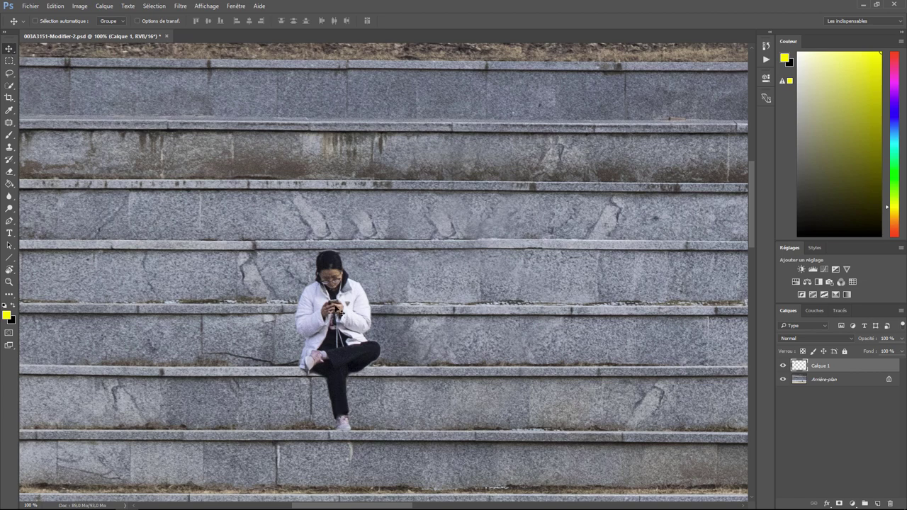
left_click_drag(352, 330, 455, 320)
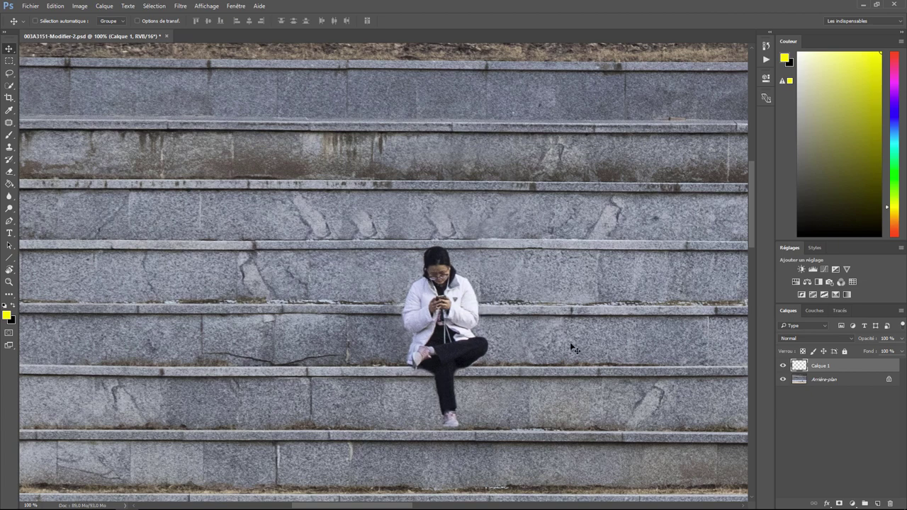
key("ctrl+minus")
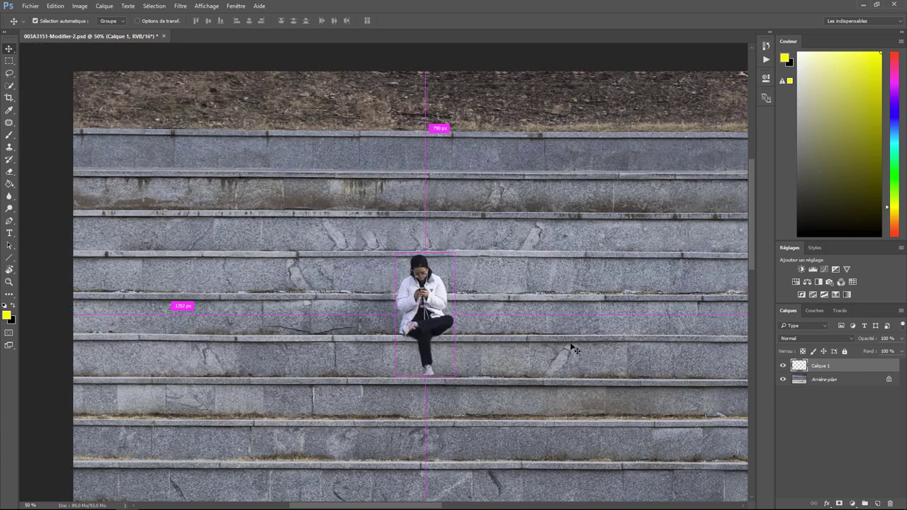
key("ctrl+minus")
key("ctrl+minus")
key("ctrl+minus")
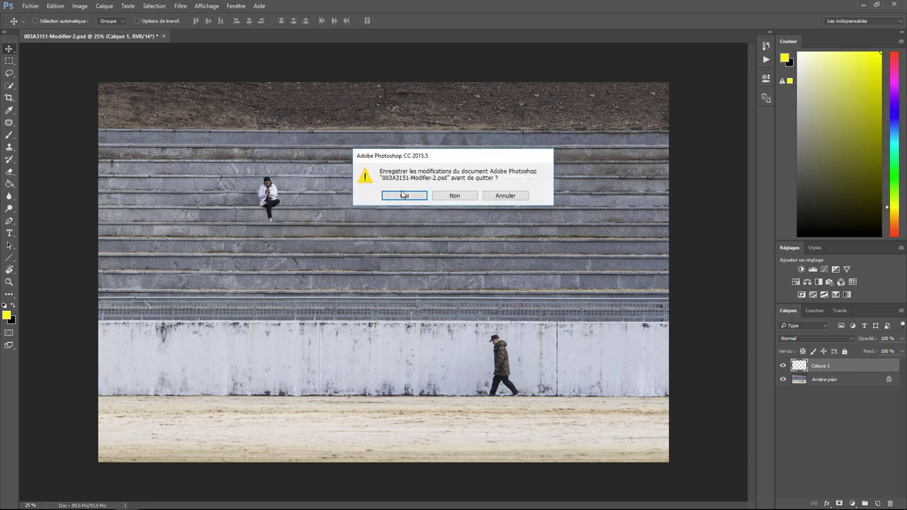
Save changes to 003A3151-Modifier-2.psd and give the photo a -24 post-crop vignette in Lightroom
left_click(404, 195)
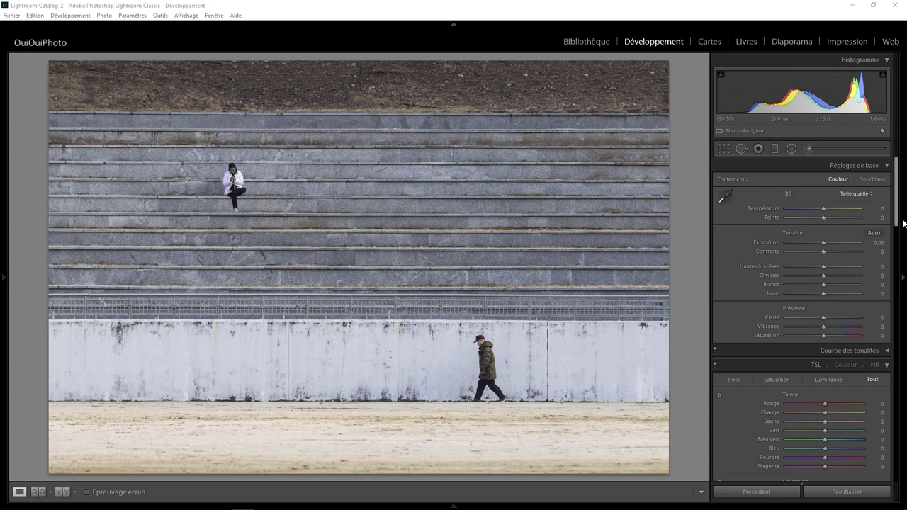
left_click_drag(897, 218, 898, 448)
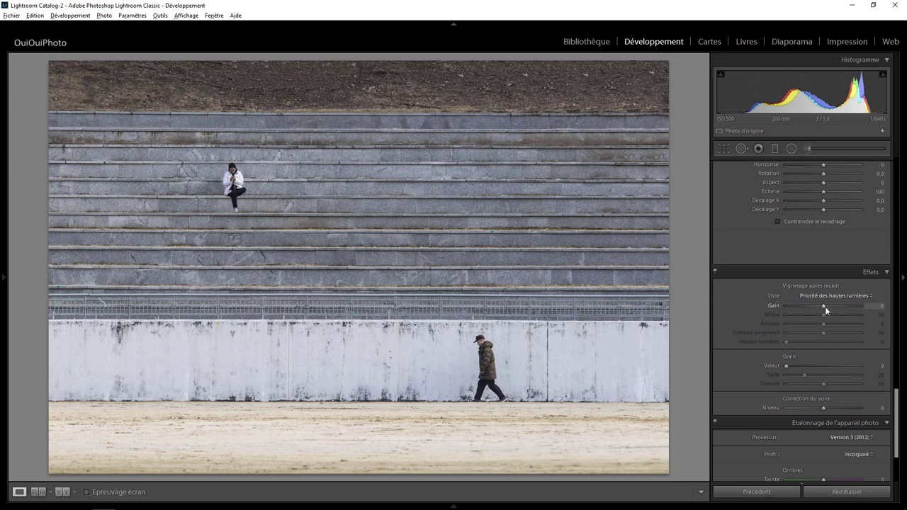
left_click_drag(824, 306, 817, 305)
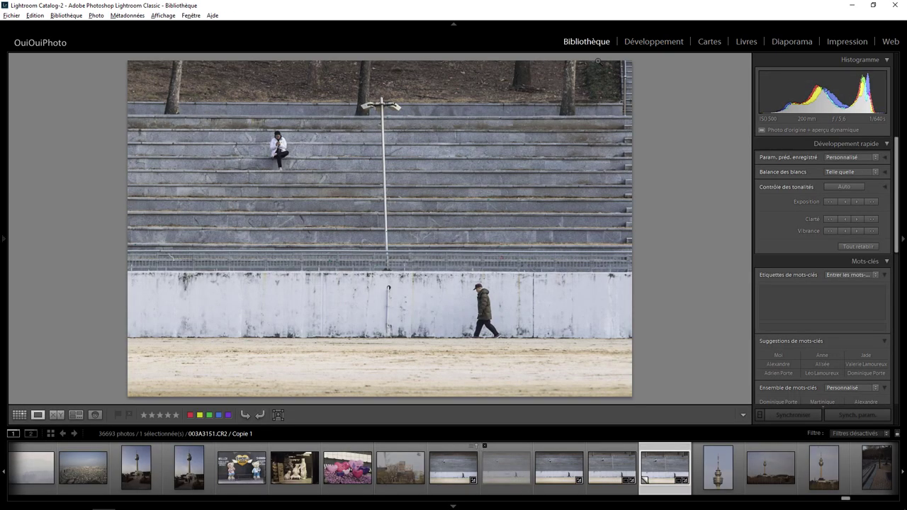
Select 003A3151.CR2 Copie 1 and reset its development settings
left_click(459, 491)
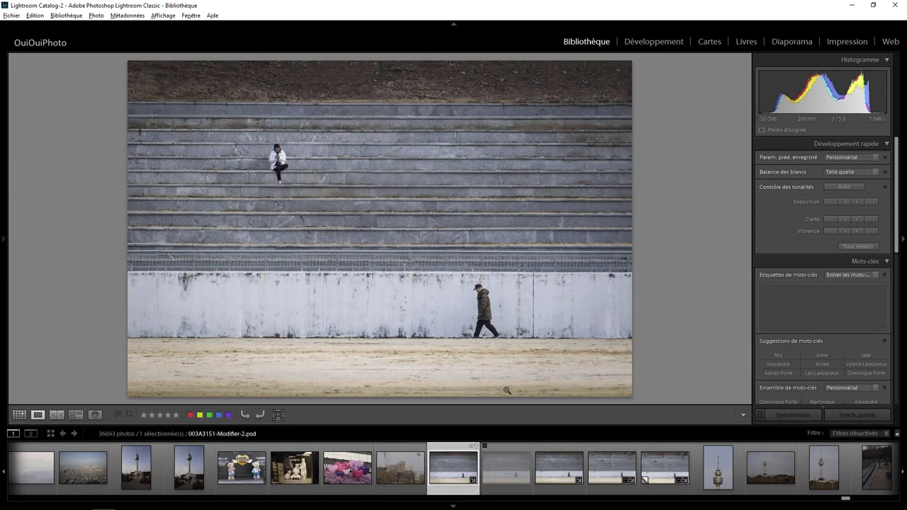
left_click(669, 491, "ctrl")
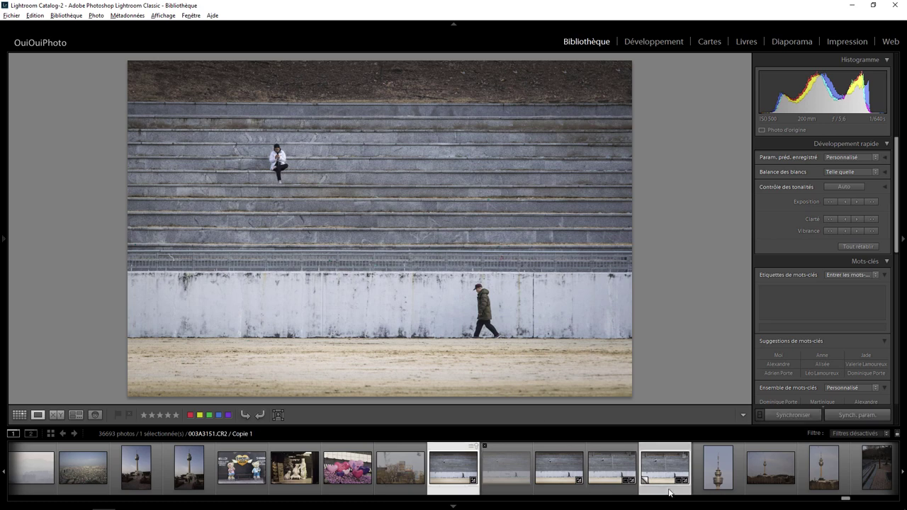
left_click(665, 491)
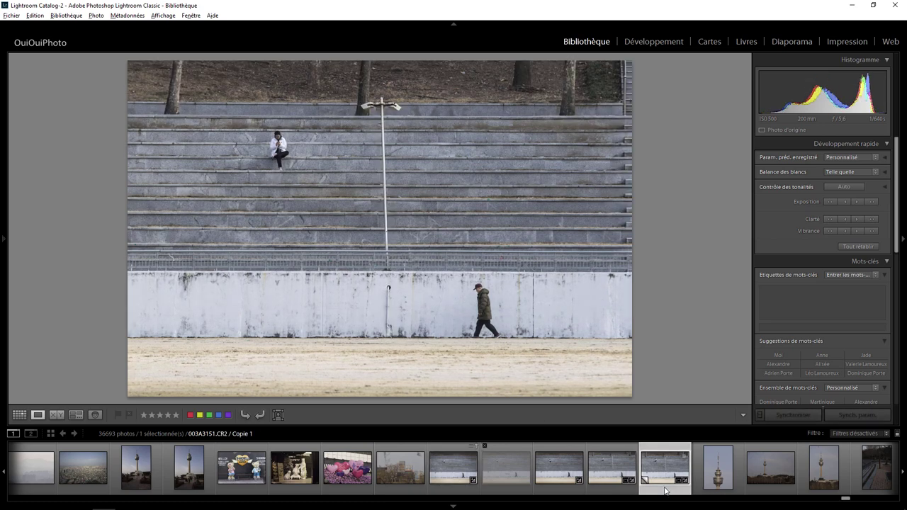
left_click(661, 39)
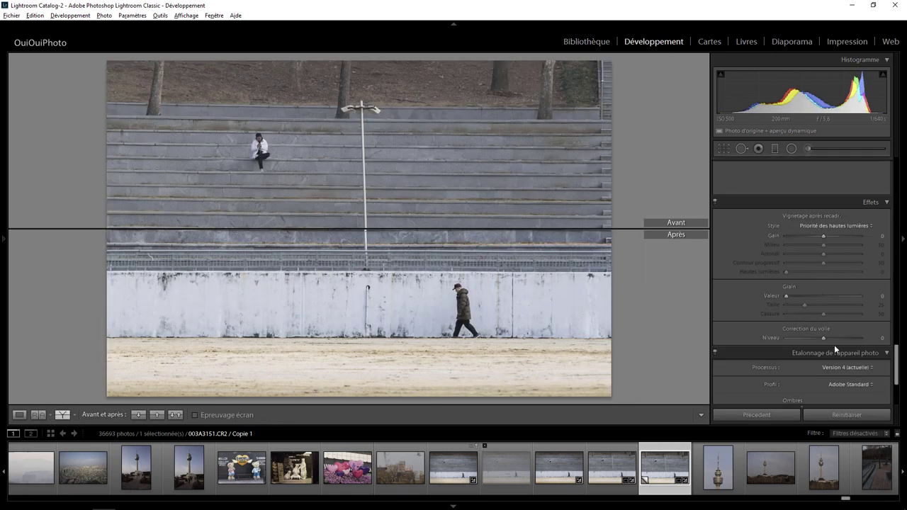
left_click(859, 414)
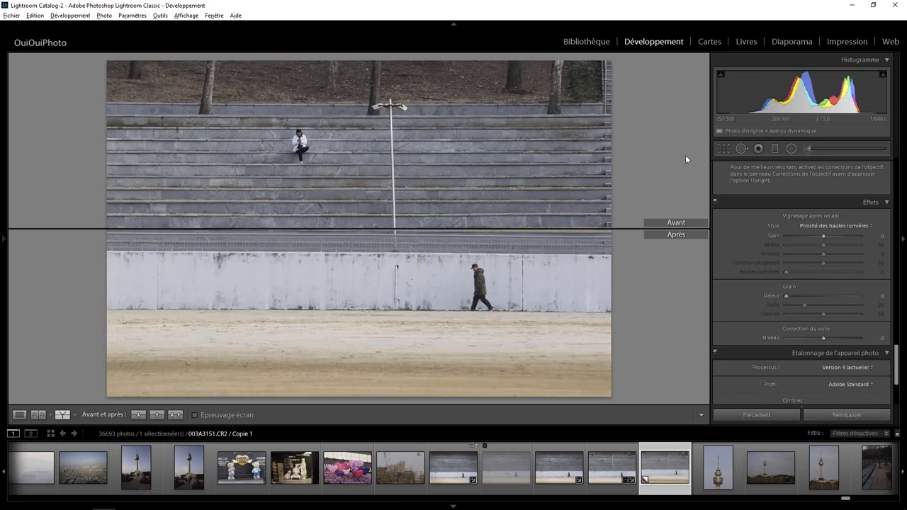
In the Library, add the retouched PSD and compare both versions side by side
left_click(586, 41)
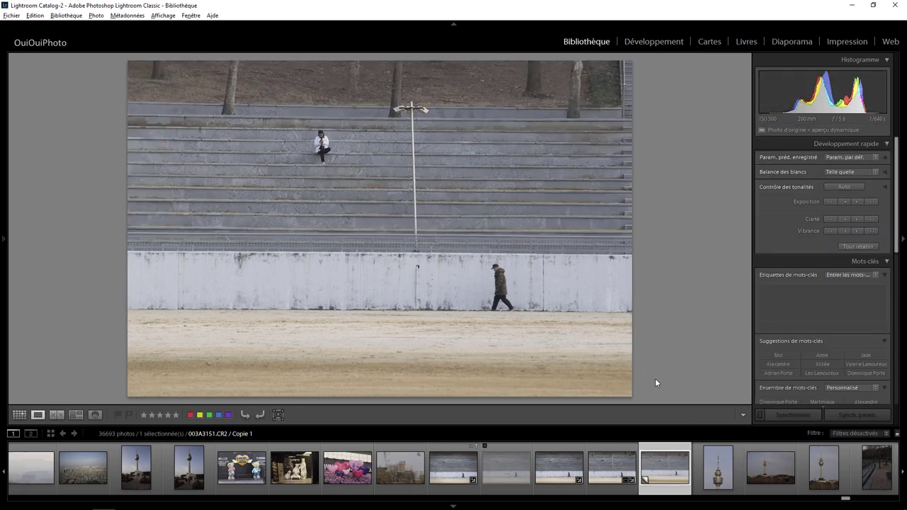
left_click(453, 468, "ctrl")
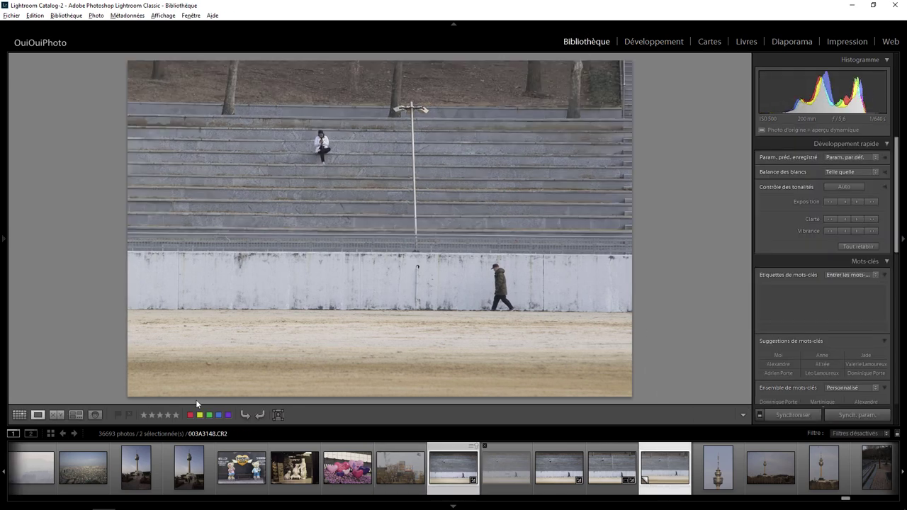
left_click(56, 415)
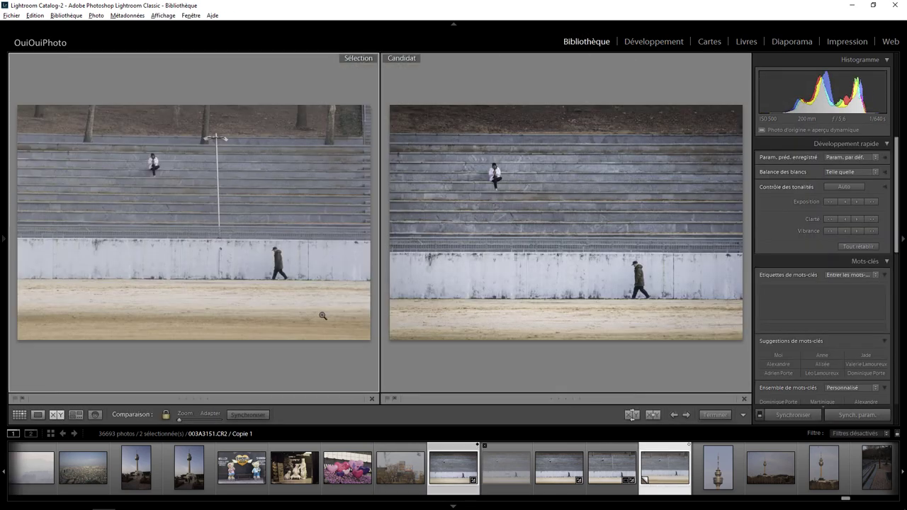